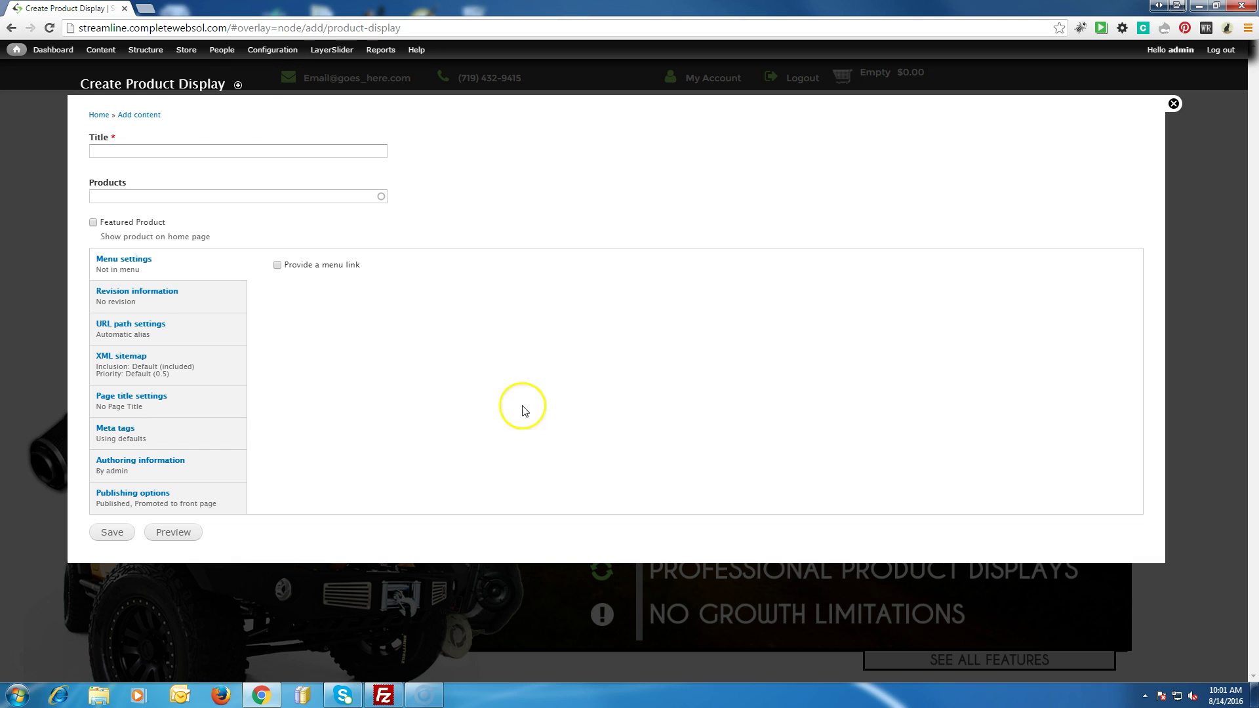
# Step: Open the list of all product variations, select every row on the page and look through the listed products
pyautogui.moveTo(183, 50)
pyautogui.moveTo(205, 153)
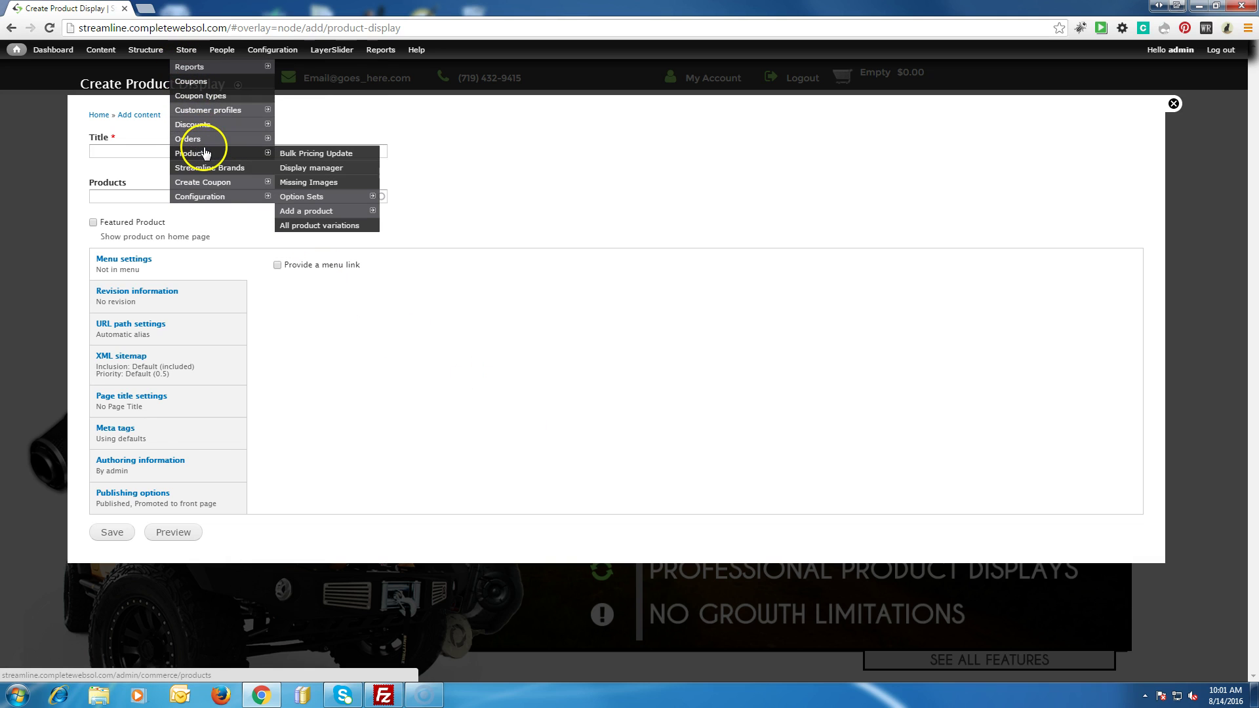
pyautogui.click(314, 227)
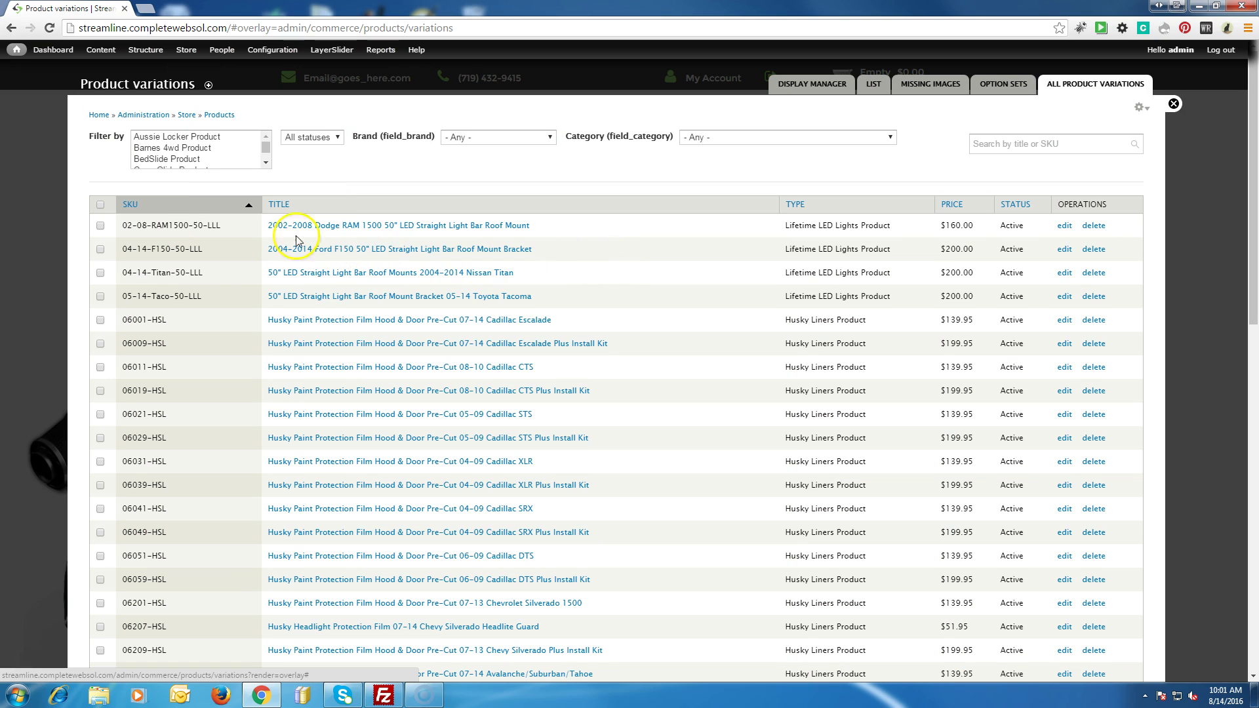
pyautogui.click(100, 205)
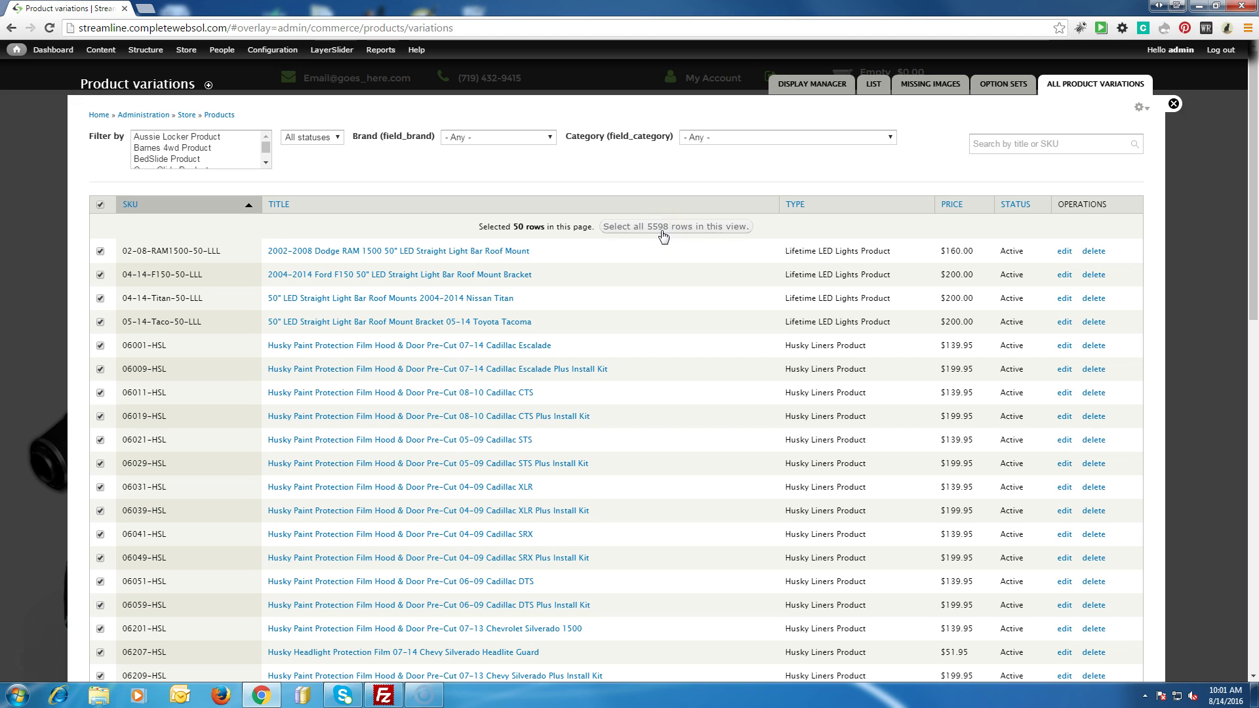
pyautogui.scroll(-5, 677, 360)
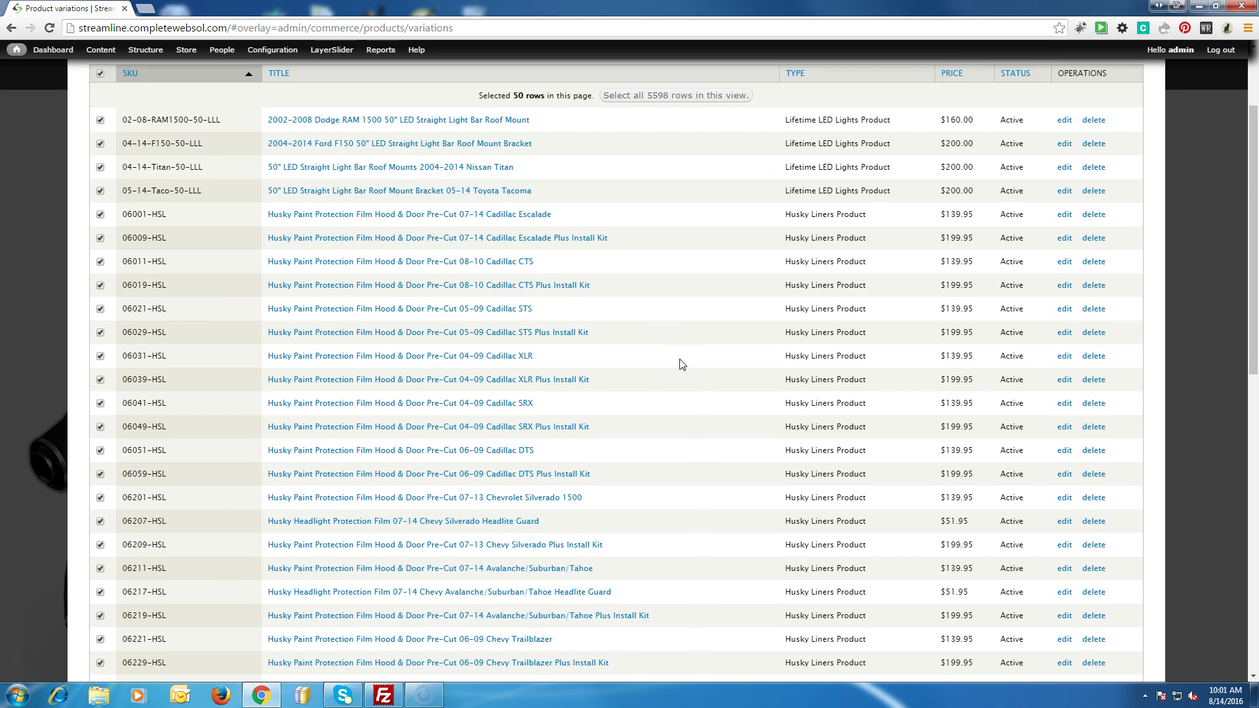
pyautogui.scroll(-8, 682, 365)
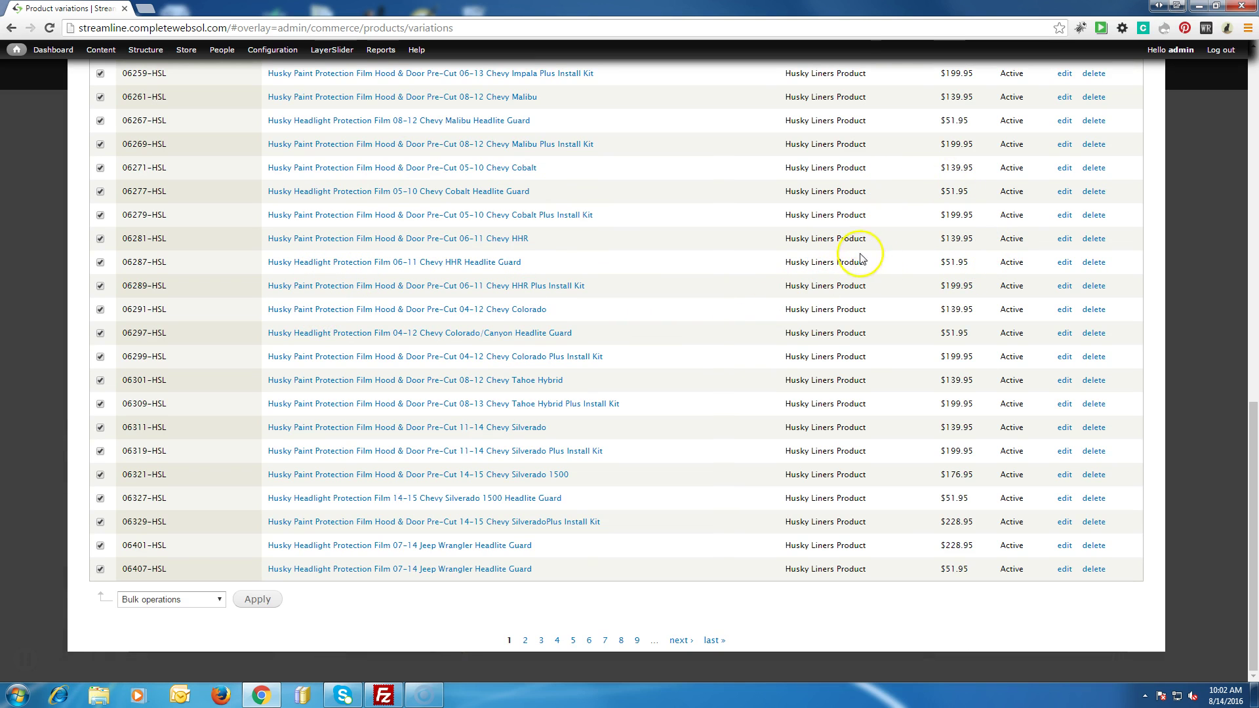
pyautogui.scroll(7, 598, 341)
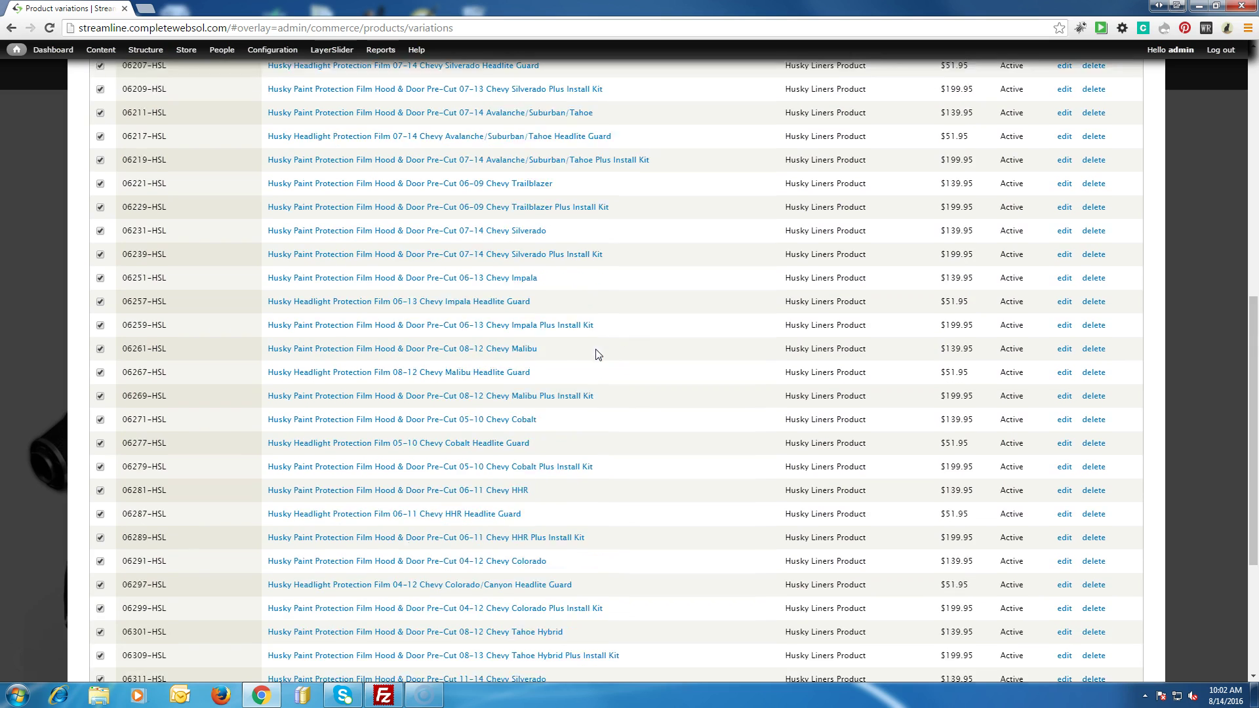
pyautogui.scroll(6, 597, 354)
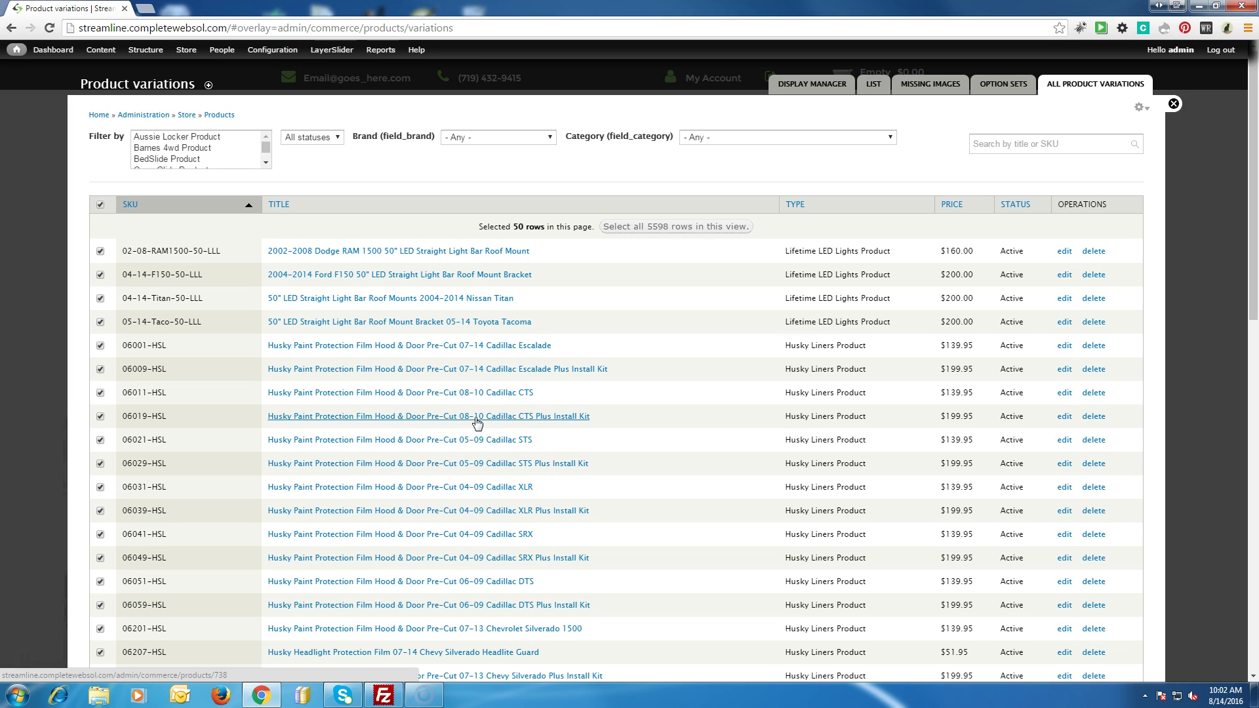
# Step: Start a new Product Display and set its title to "Front Bumper JK Smitty"
pyautogui.moveTo(105, 51)
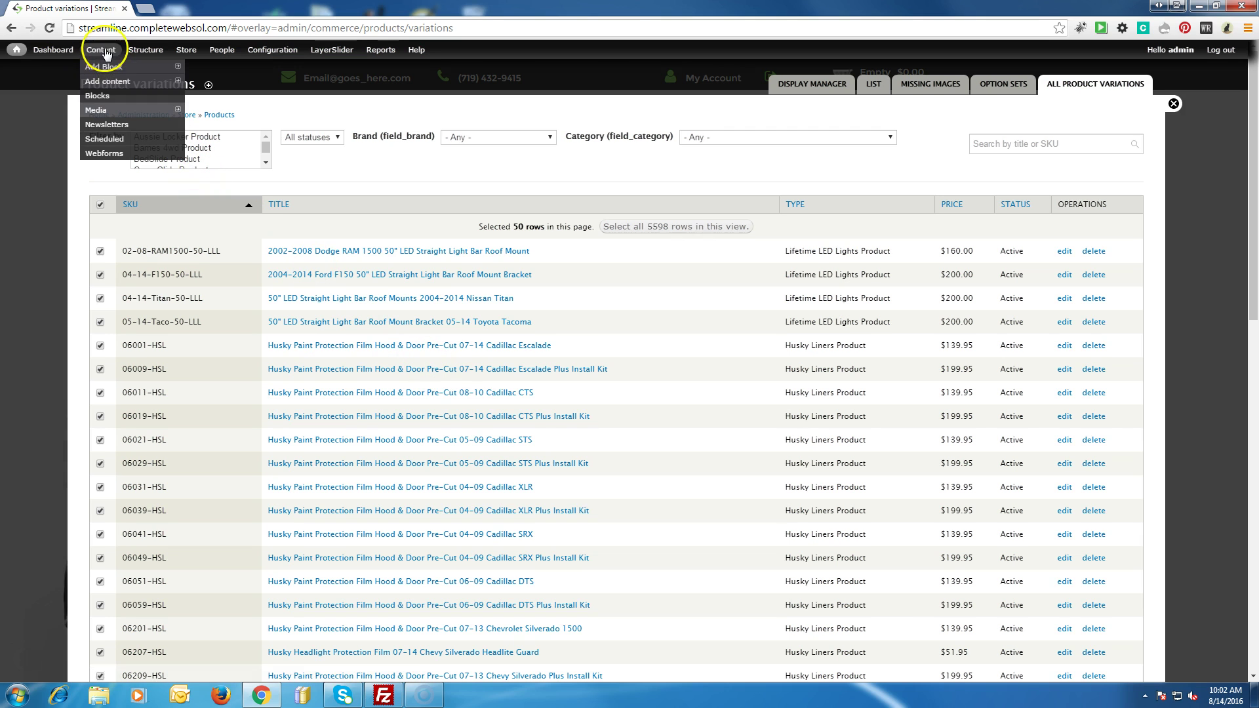
pyautogui.moveTo(105, 82)
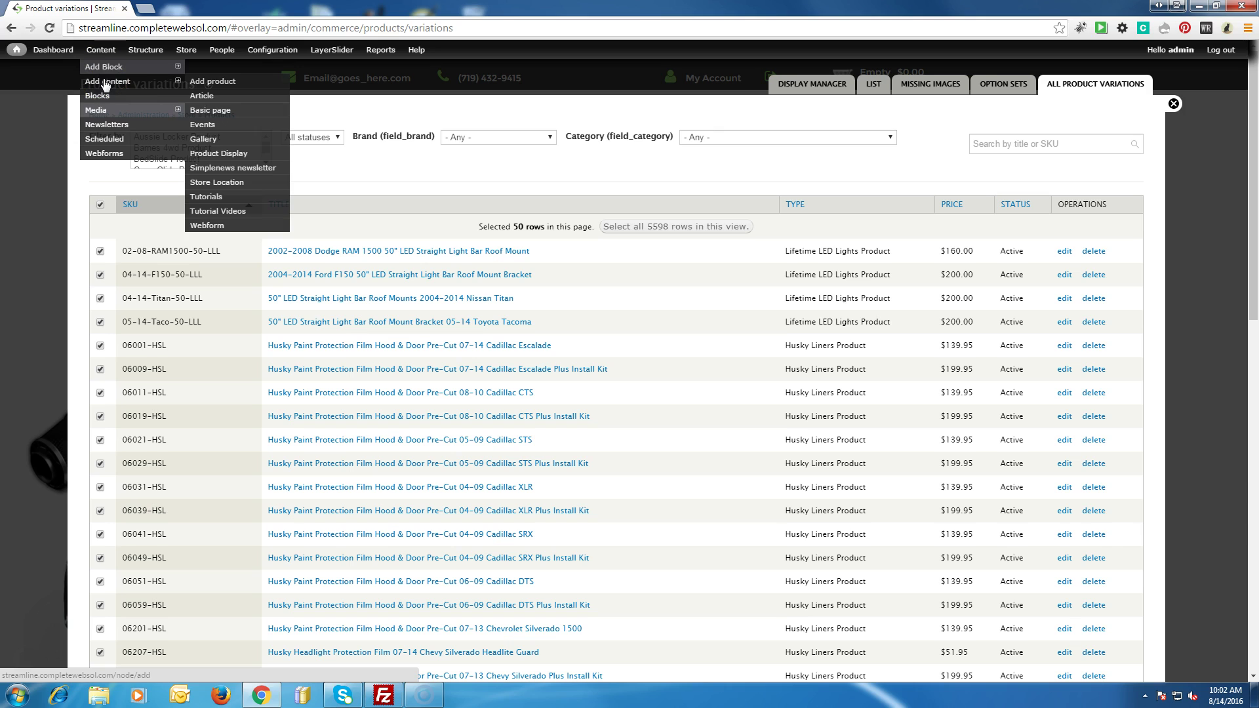
pyautogui.click(211, 154)
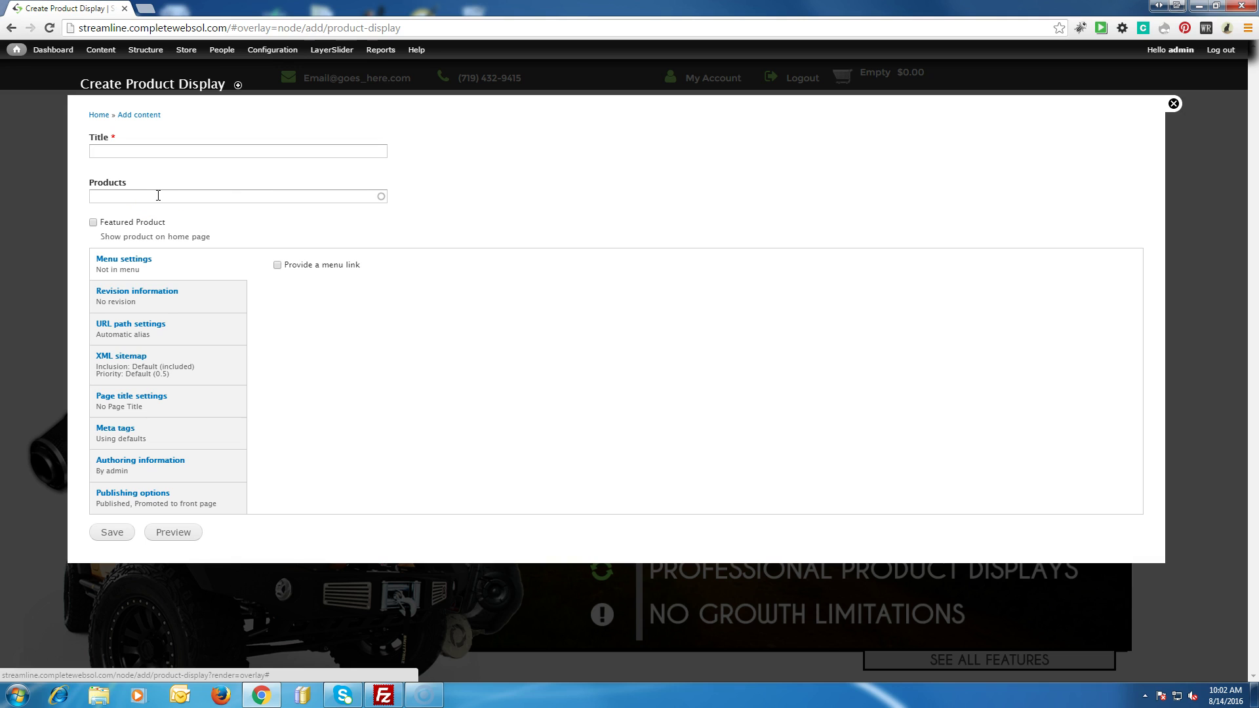
pyautogui.click(148, 150)
pyautogui.click(134, 190)
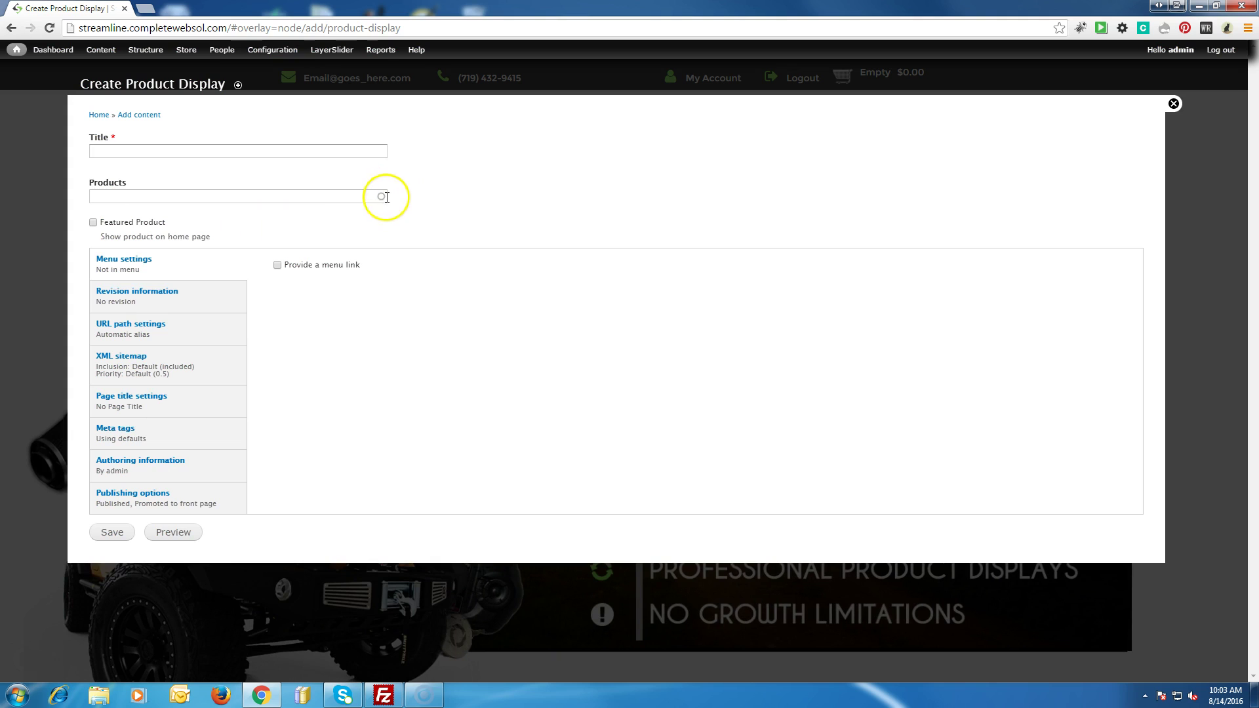
pyautogui.click(354, 196)
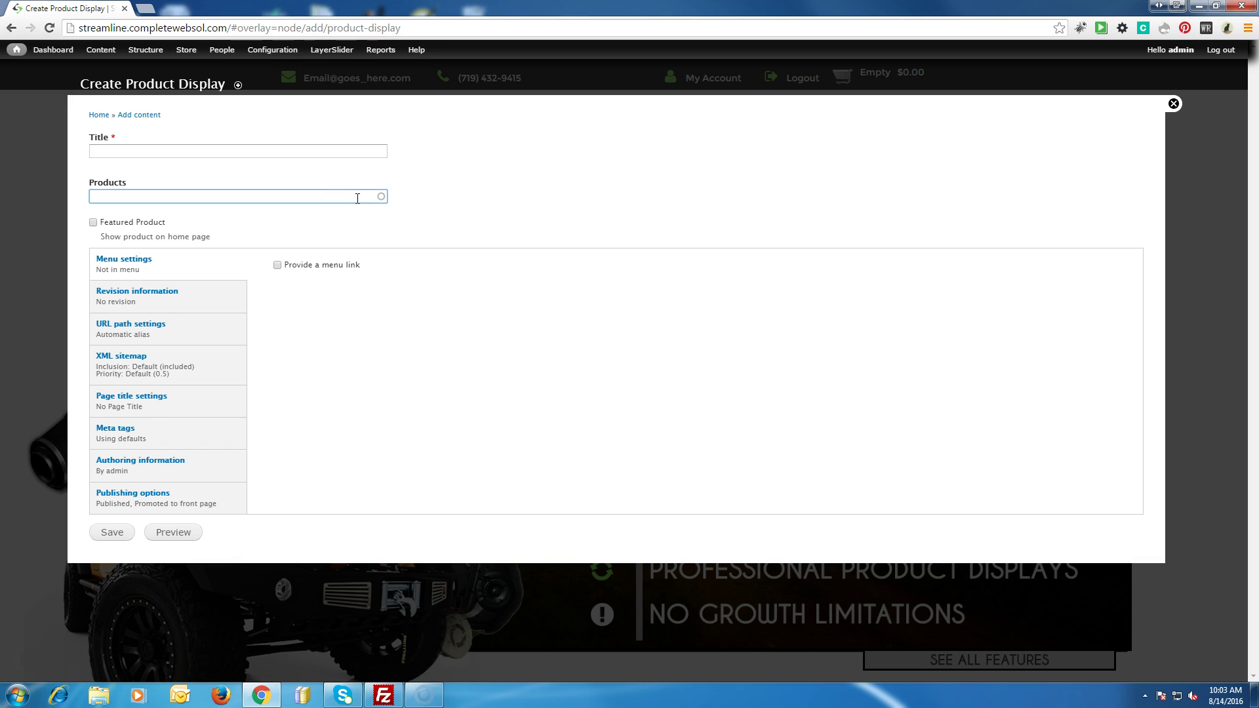
pyautogui.click(329, 148)
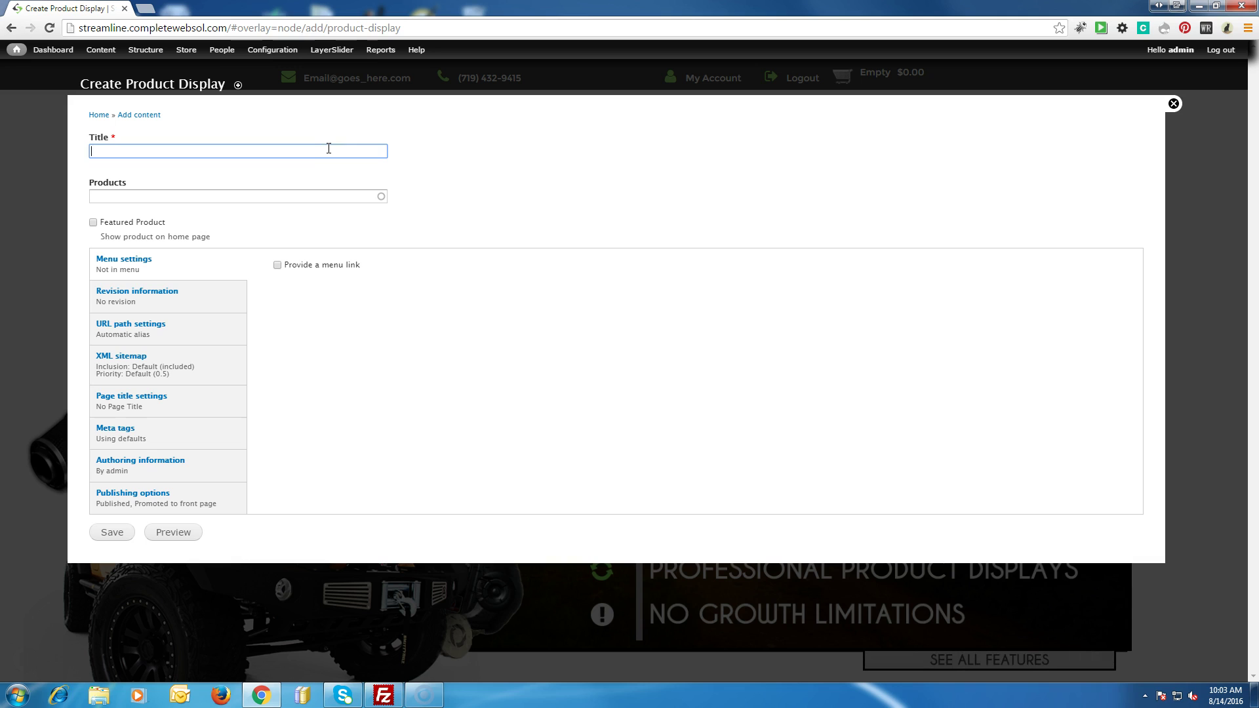
pyautogui.write('F')
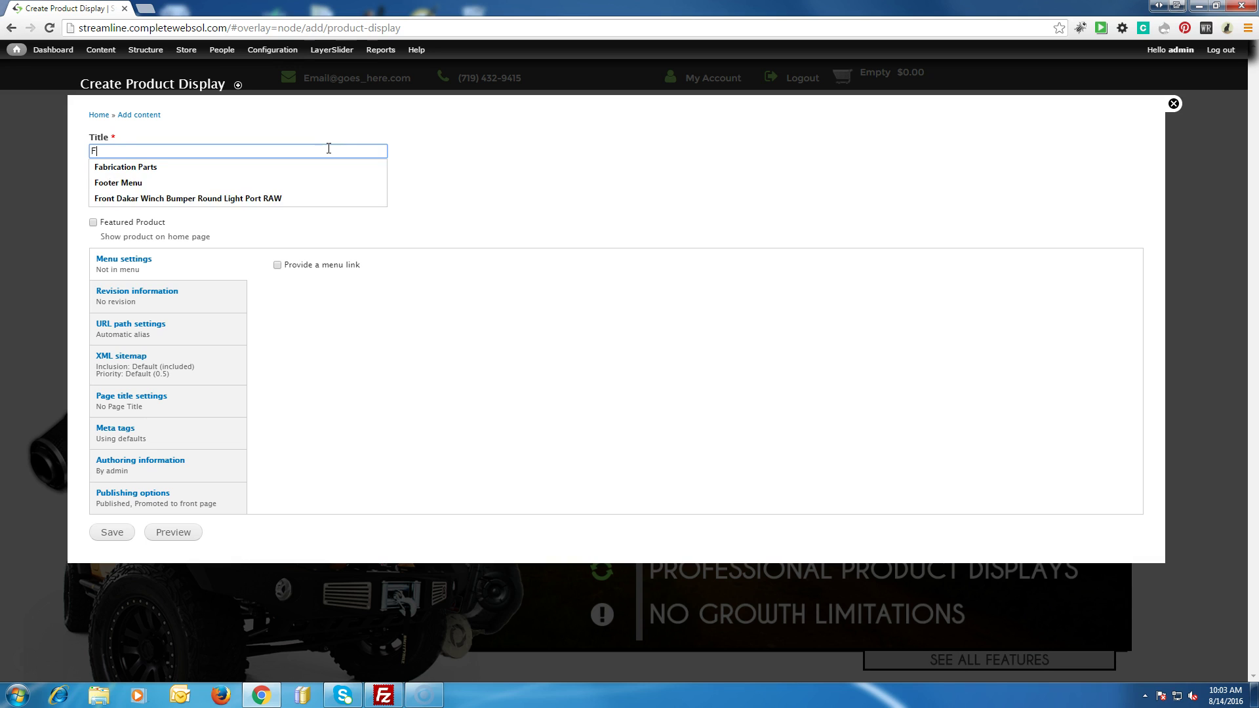
pyautogui.write('ront Bumper')
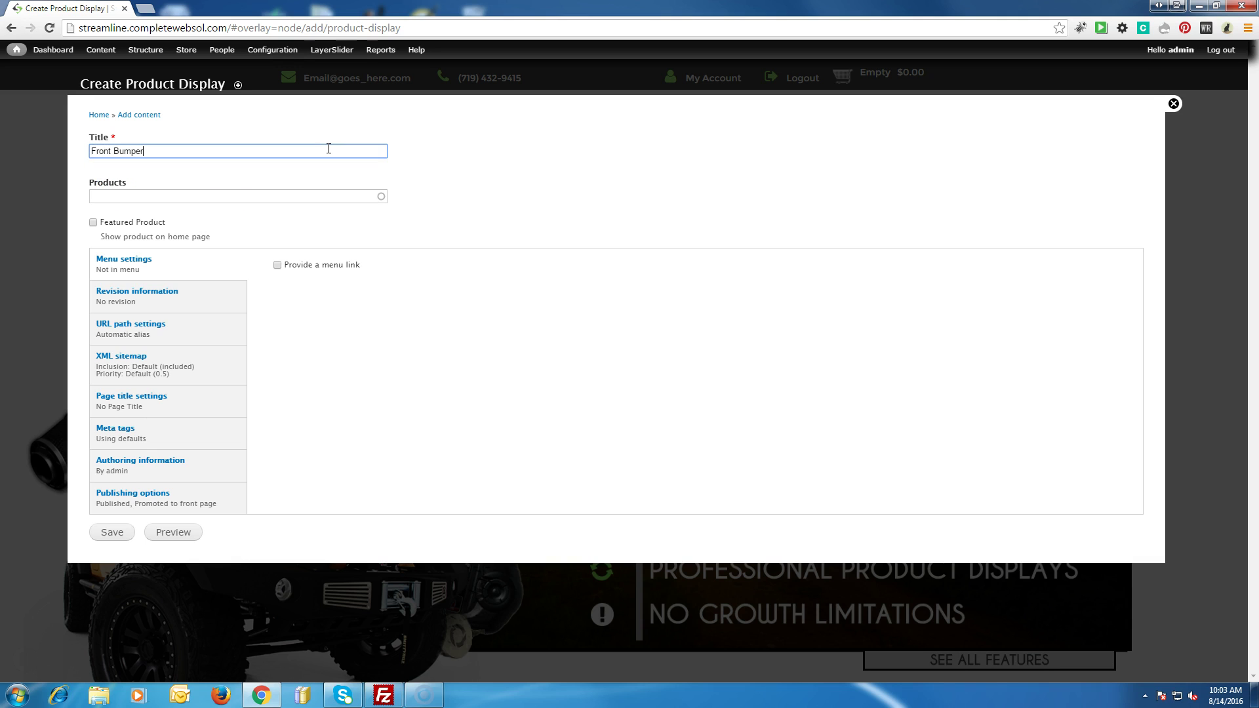
pyautogui.write(' JK')
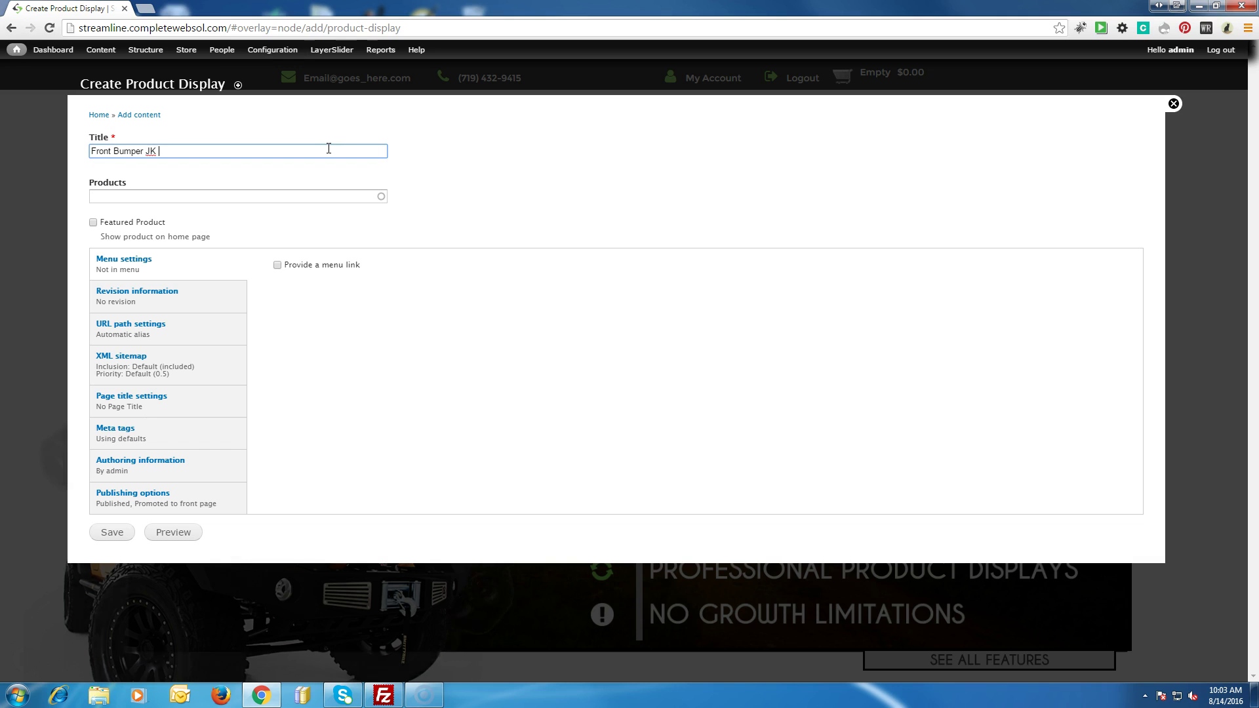
pyautogui.write(' Smitty')
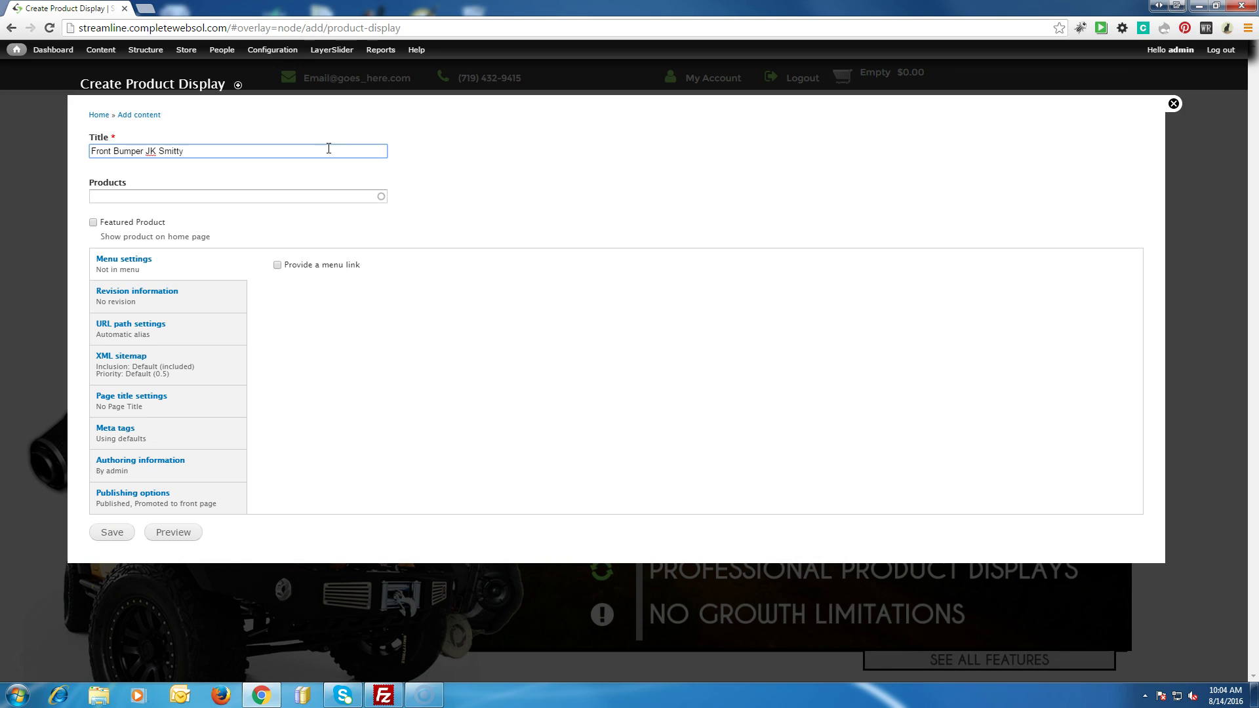
# Step: Search the products for "jk bumper" and reference the Mid Width Jeep JK Bumper, B4W0236KH-BAR, followed by a comma
pyautogui.click(291, 198)
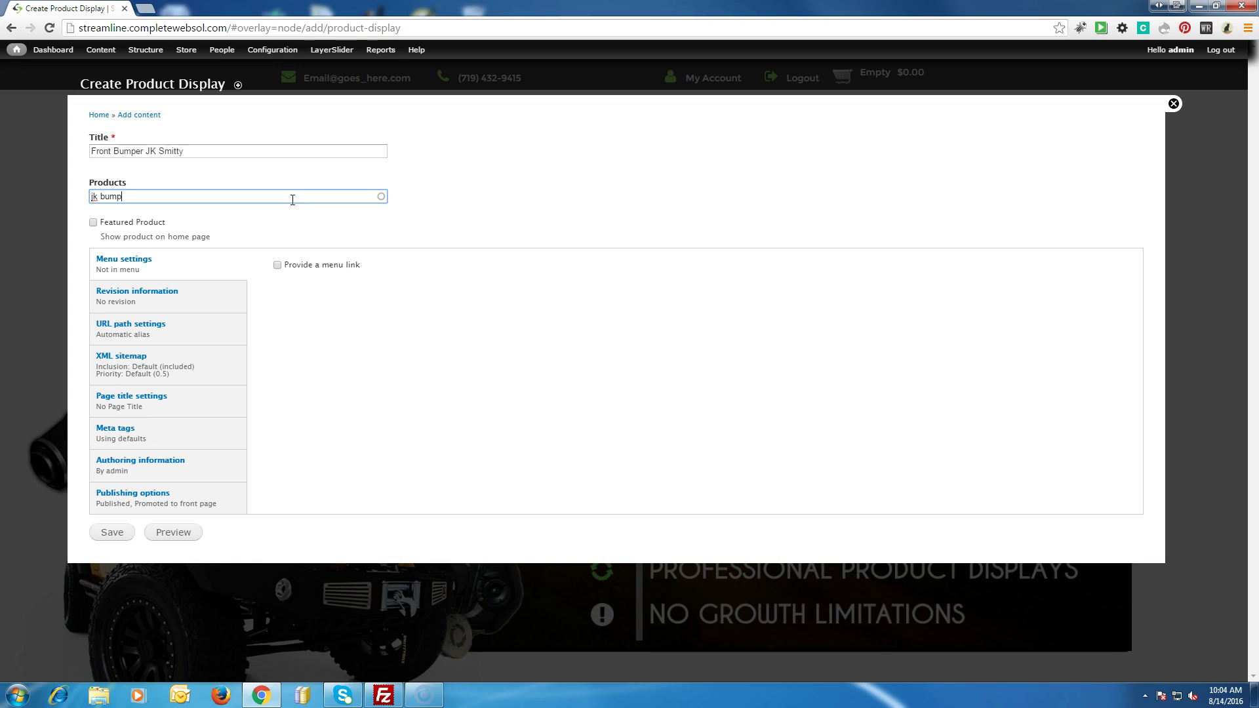
pyautogui.write('er')
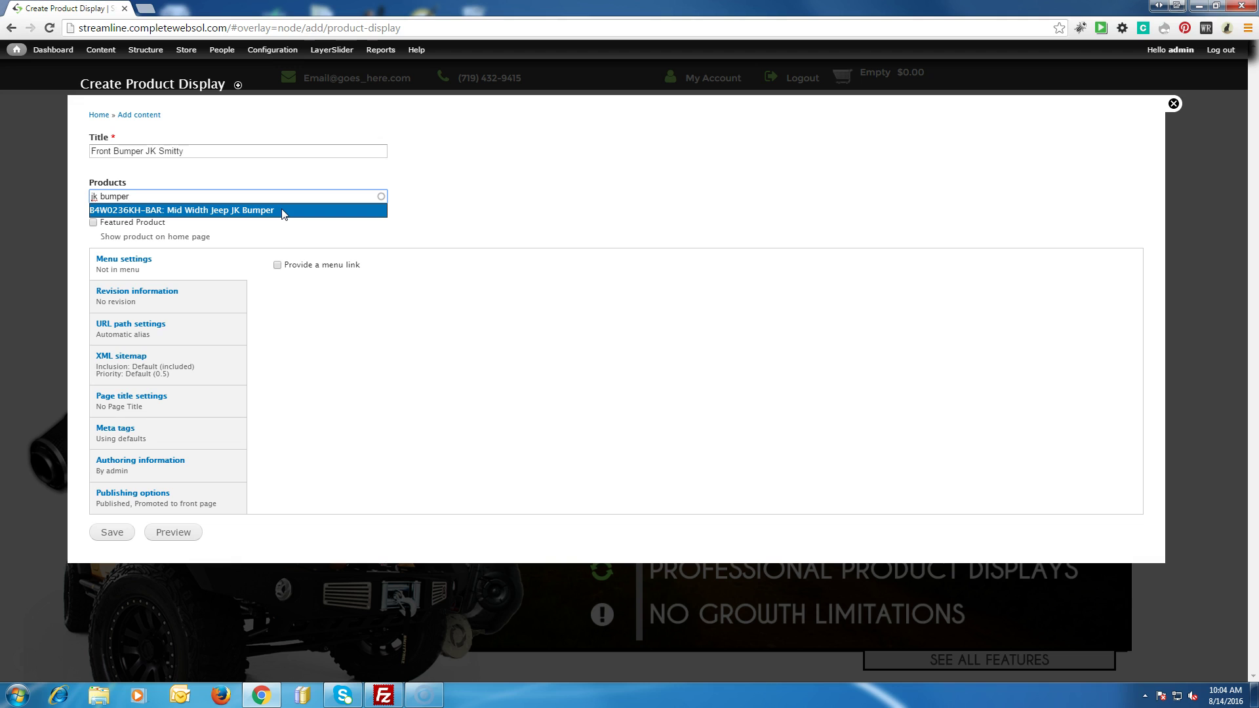
pyautogui.click(282, 209)
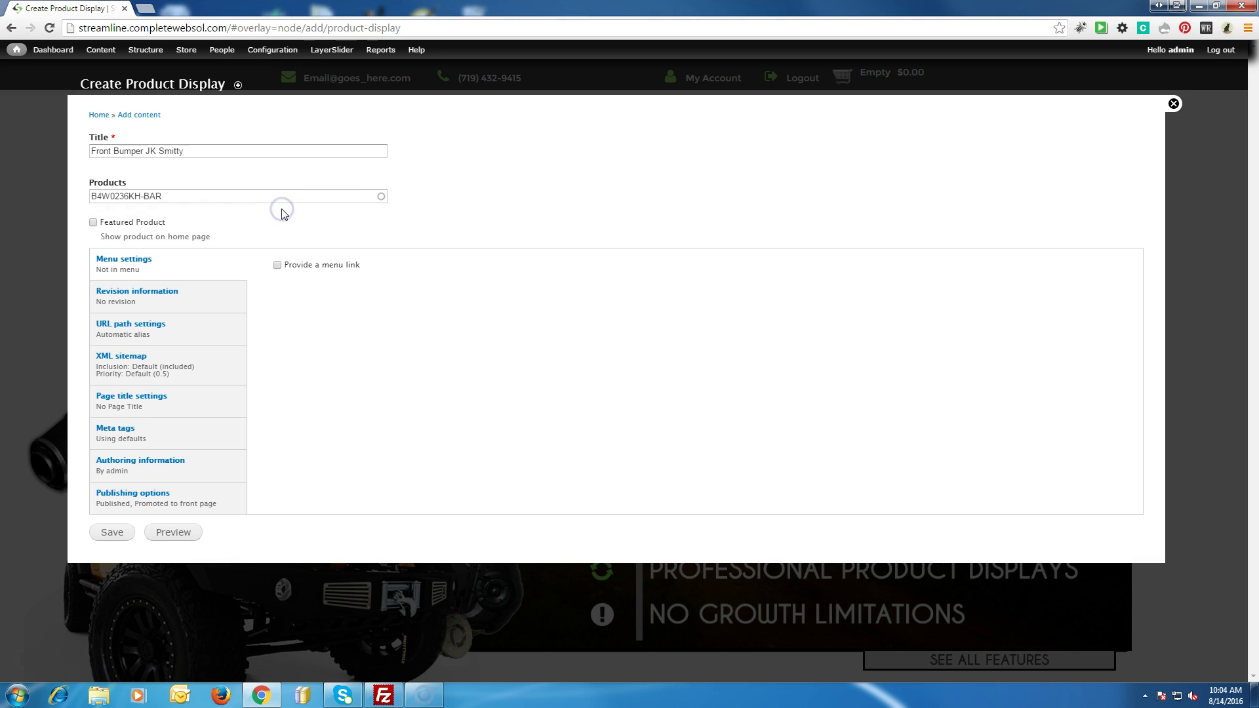
pyautogui.click(182, 196)
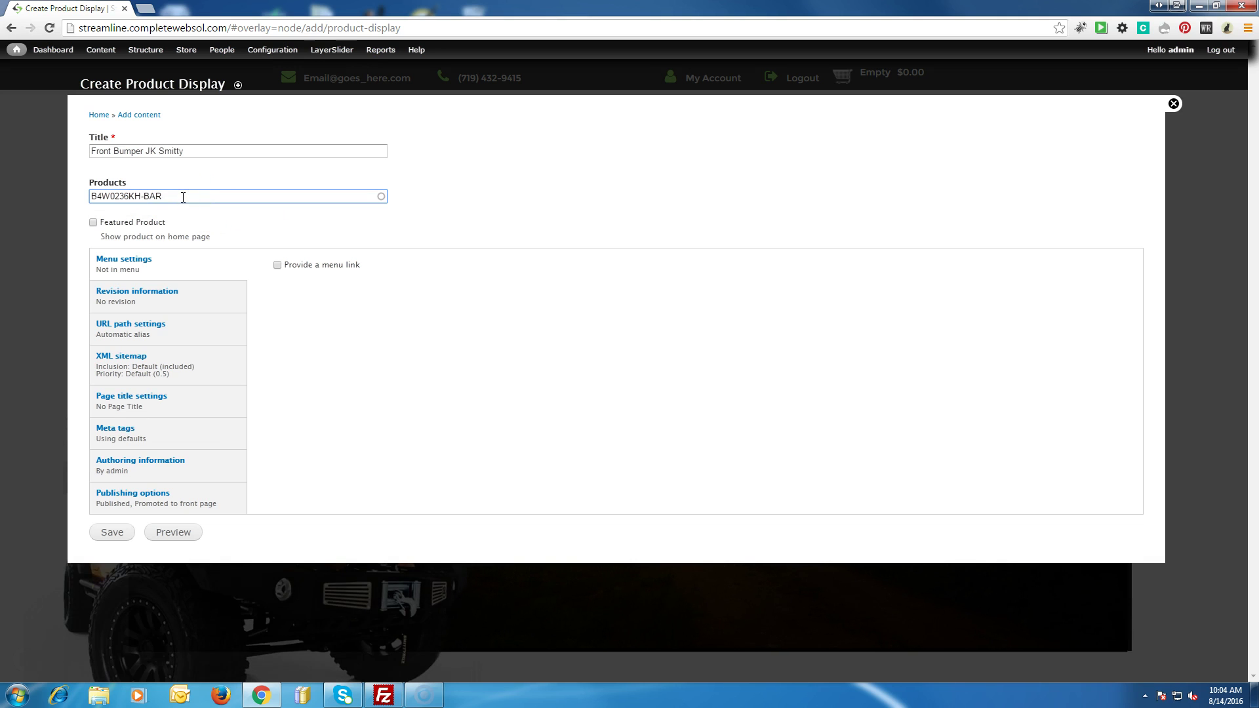
pyautogui.write(',')
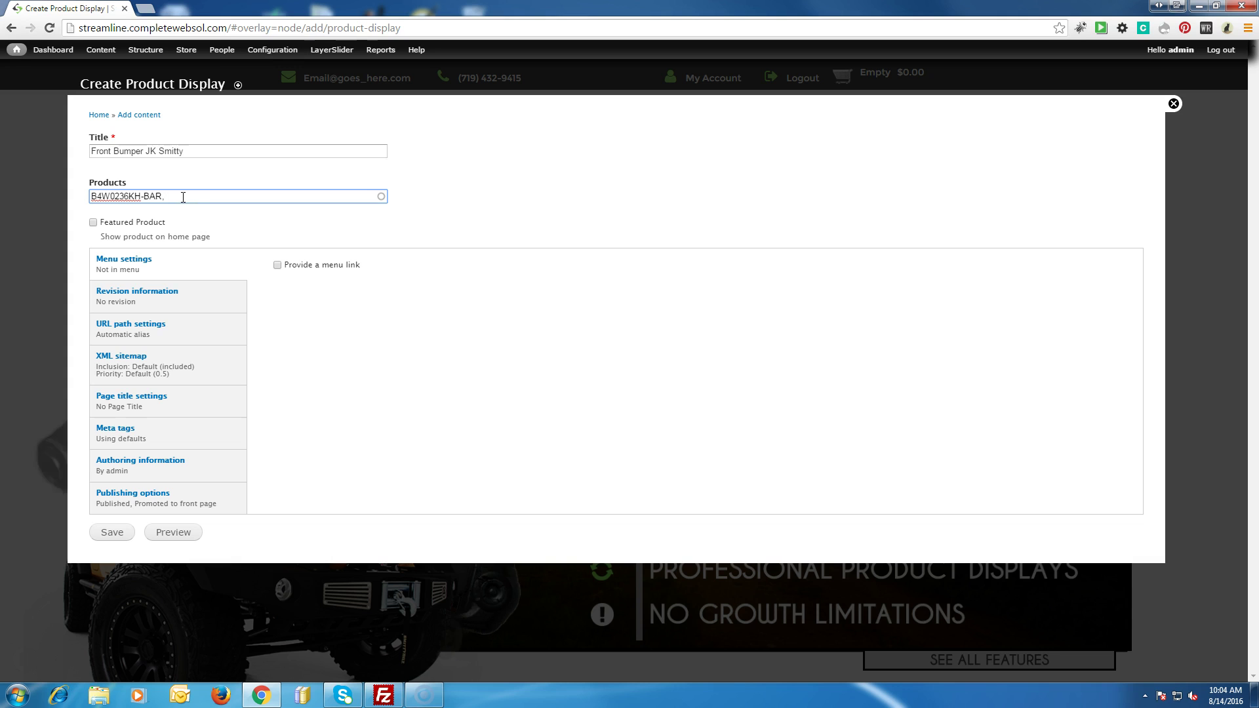
# Step: Replace the referenced product with the soft winch cover 13916-WRN, found by searching for "winch"
pyautogui.moveTo(182, 197); pyautogui.dragTo(61, 201)
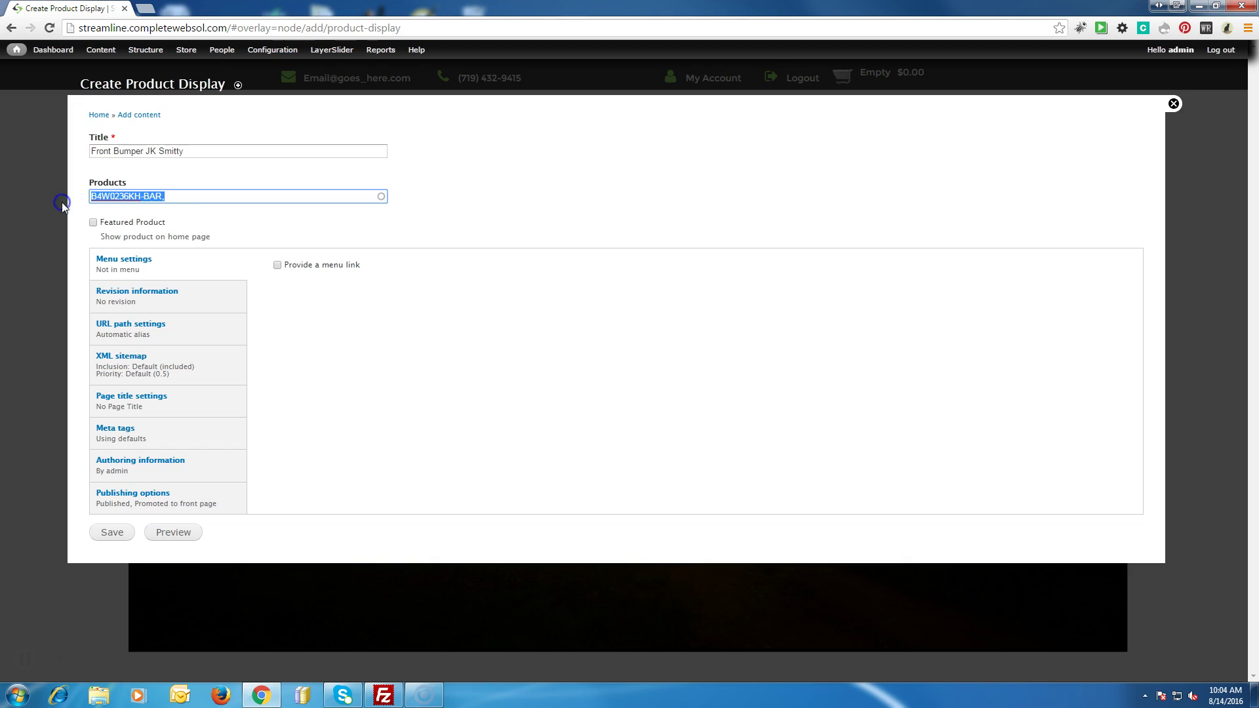
pyautogui.write('winch')
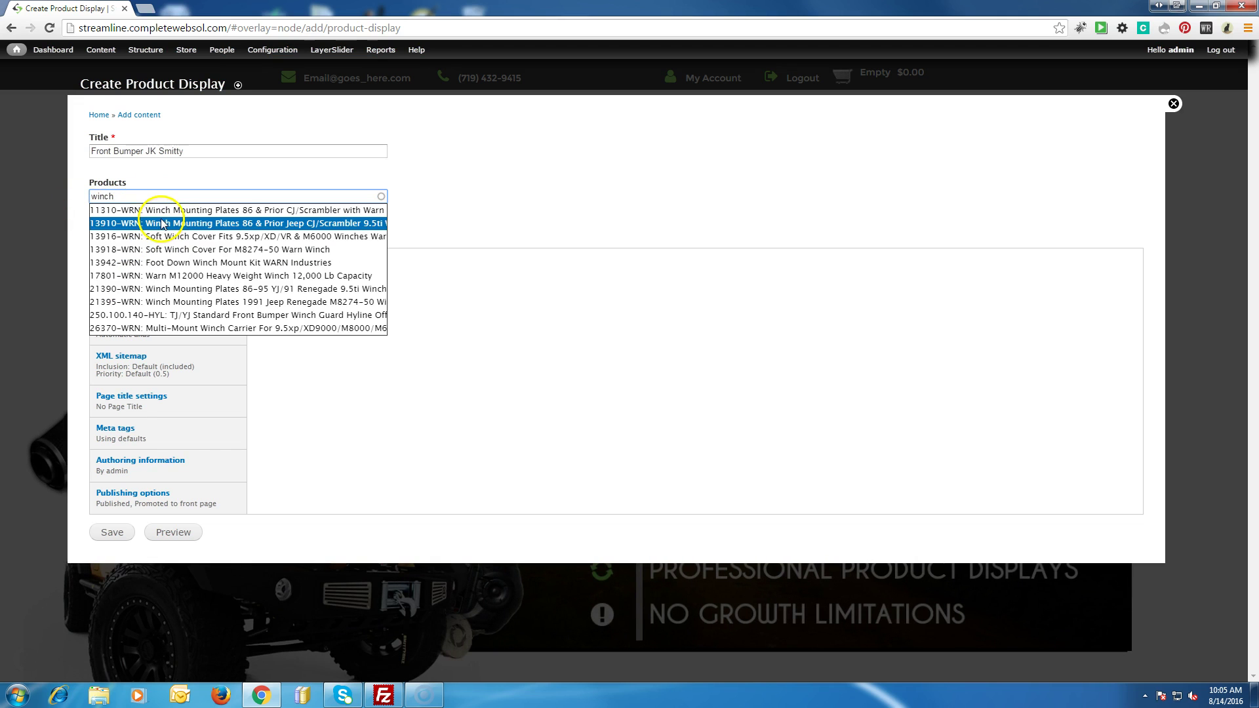
pyautogui.click(160, 234)
# Step: Try adding a second product by searching for "winch glove" and clear the extra search text following 13916-WRN
pyautogui.click(141, 197)
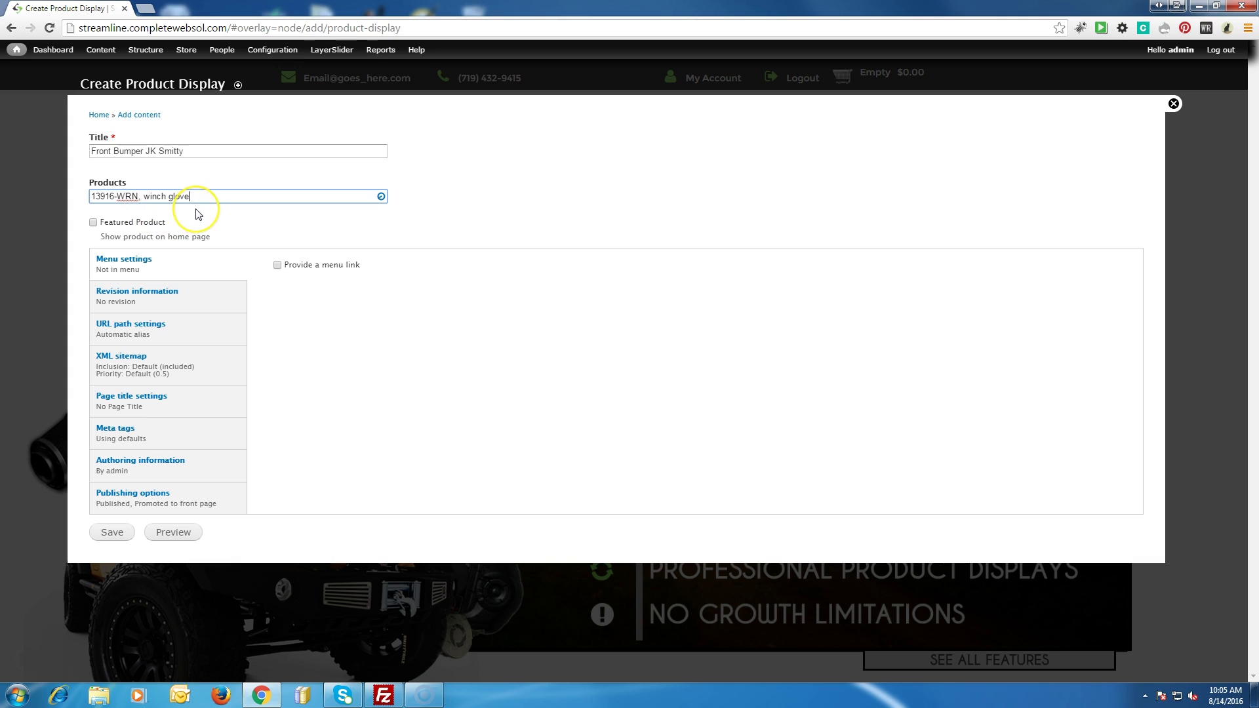
pyautogui.click(199, 197)
pyautogui.press('BackSpace')
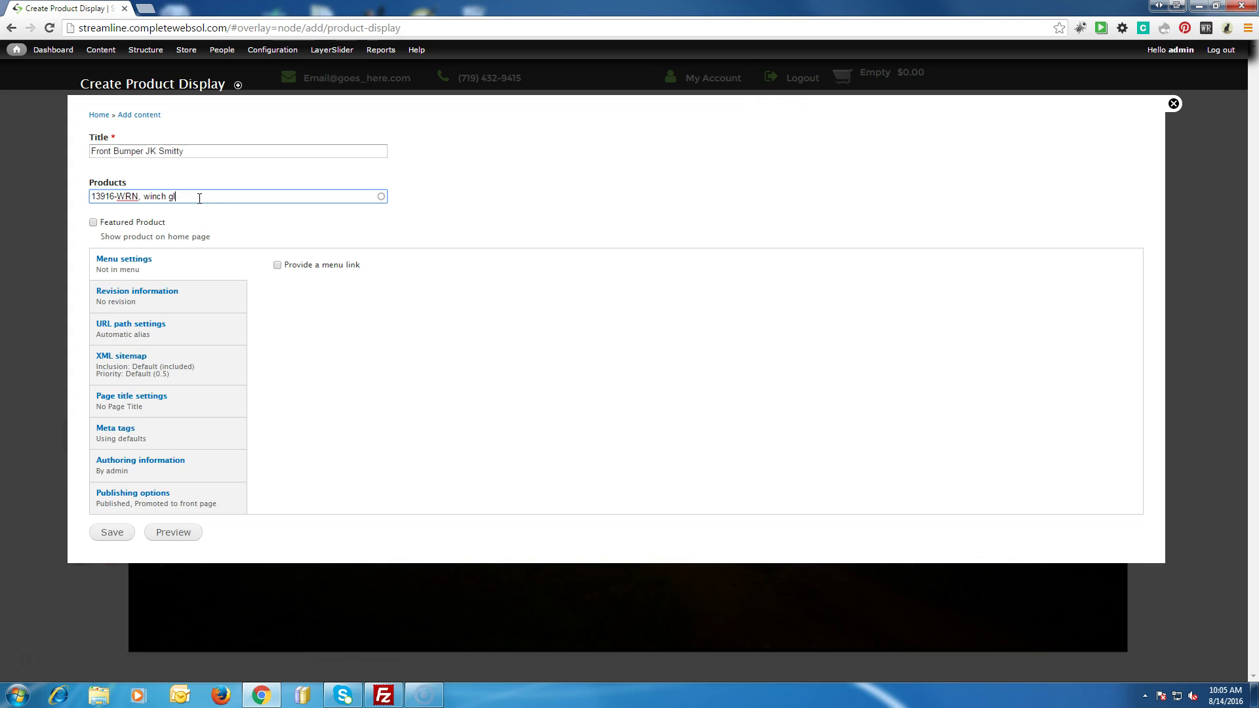
pyautogui.press('BackSpace')
pyautogui.press('BackSpace')
pyautogui.press('BackSpace')
pyautogui.press('BackSpace')
pyautogui.press('BackSpace')
pyautogui.press('BackSpace')
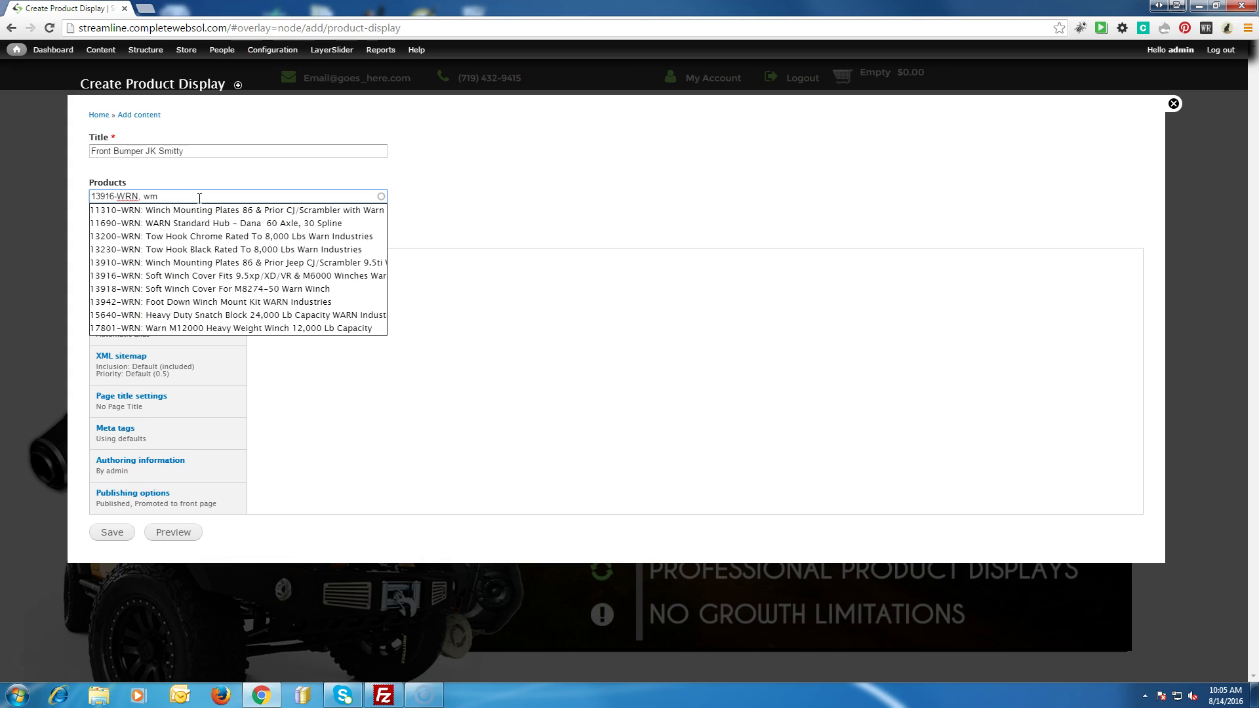
pyautogui.moveTo(198, 198); pyautogui.dragTo(142, 196)
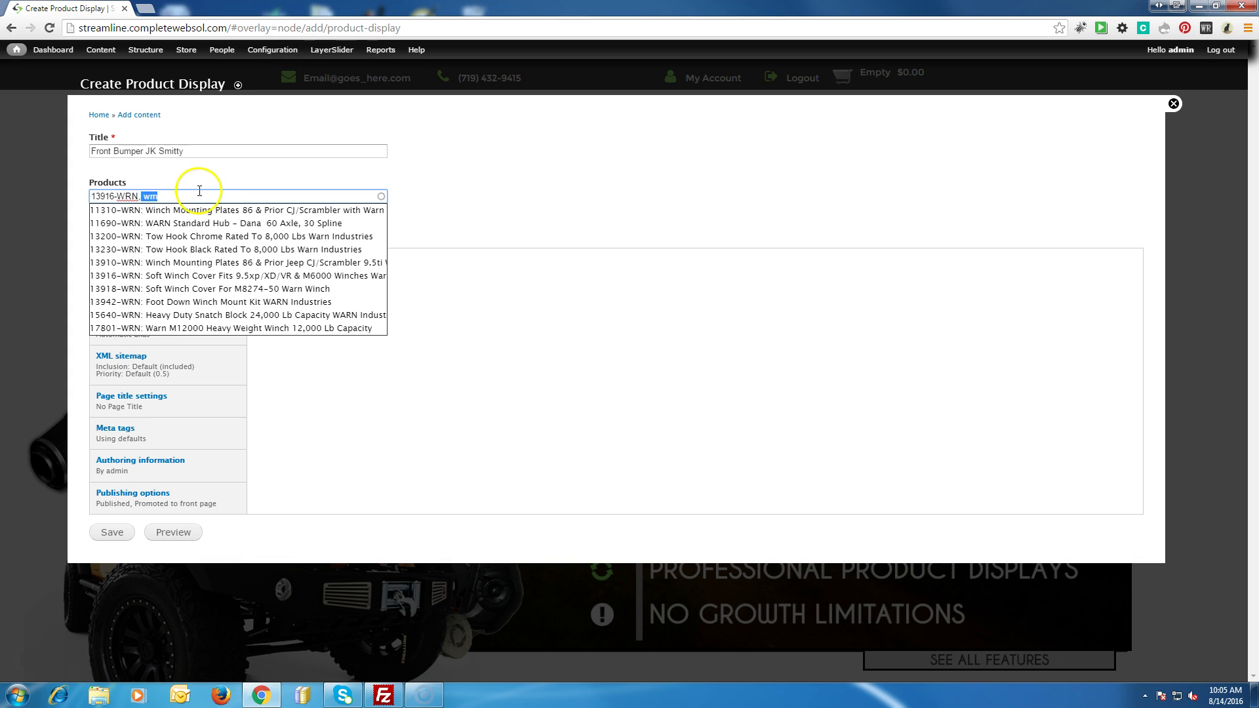
pyautogui.press('BackSpace')
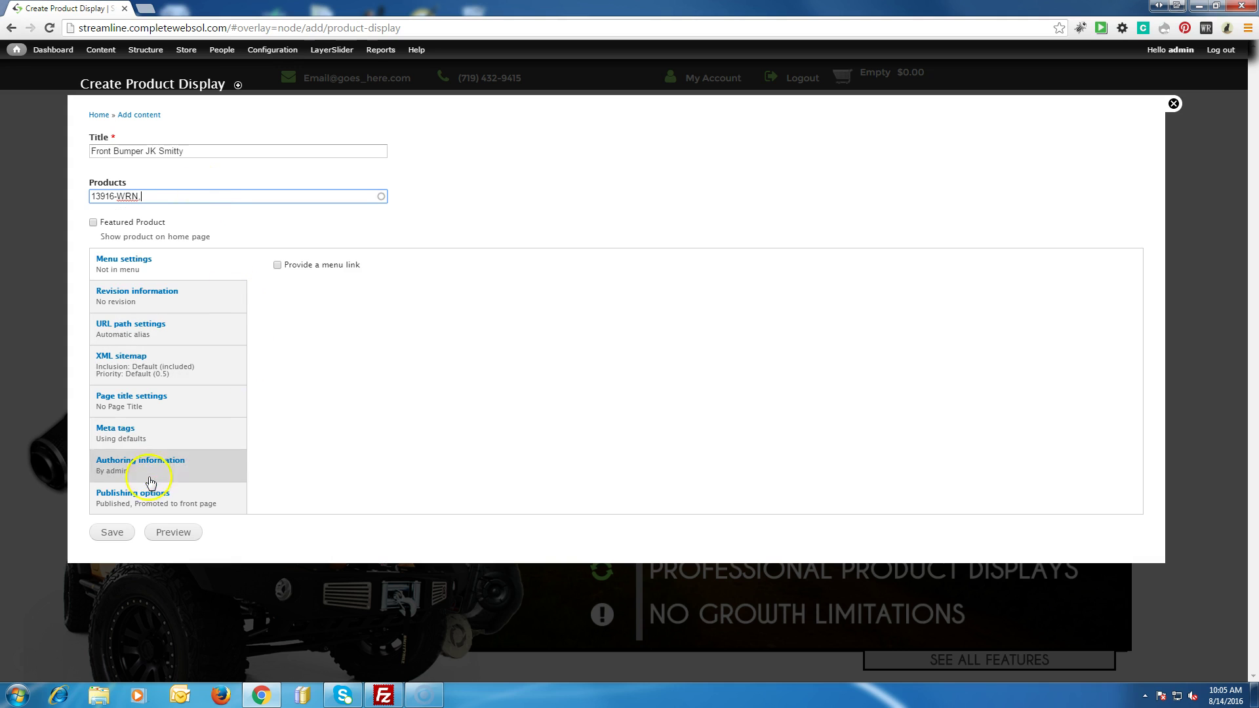
pyautogui.click(106, 536)
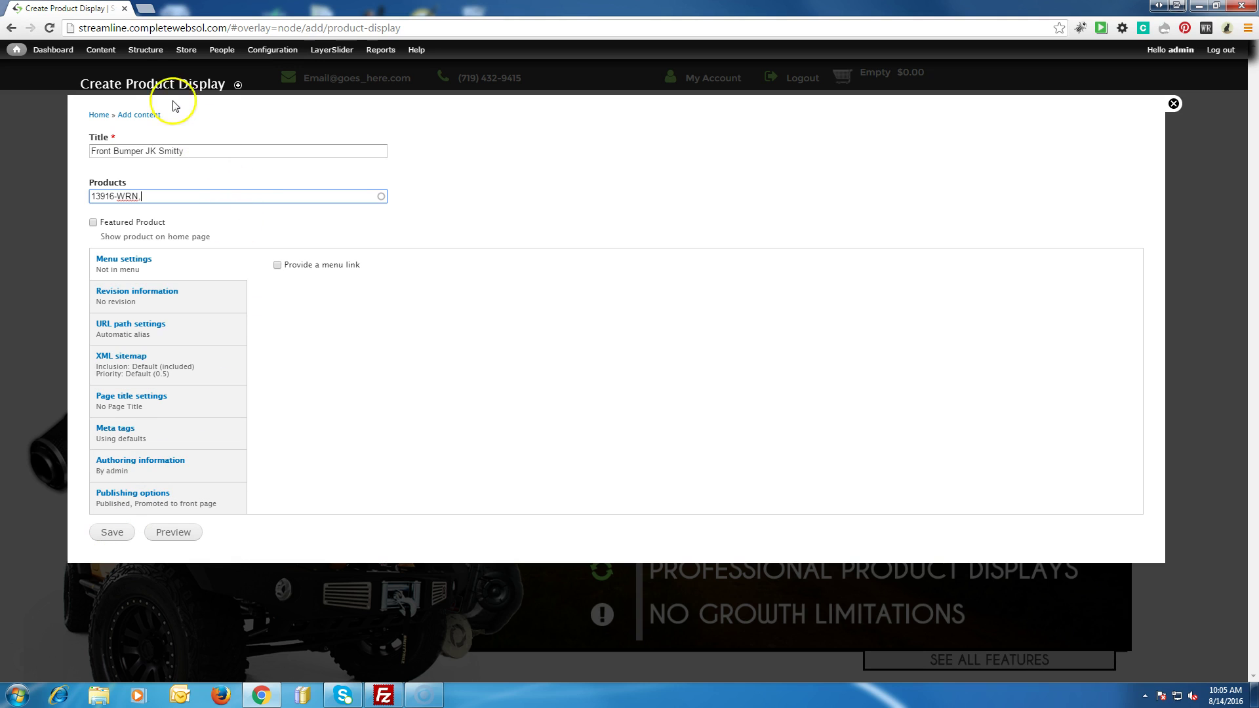
# Step: Open the widget type settings of the Products field in the Product Display content type
pyautogui.moveTo(153, 59)
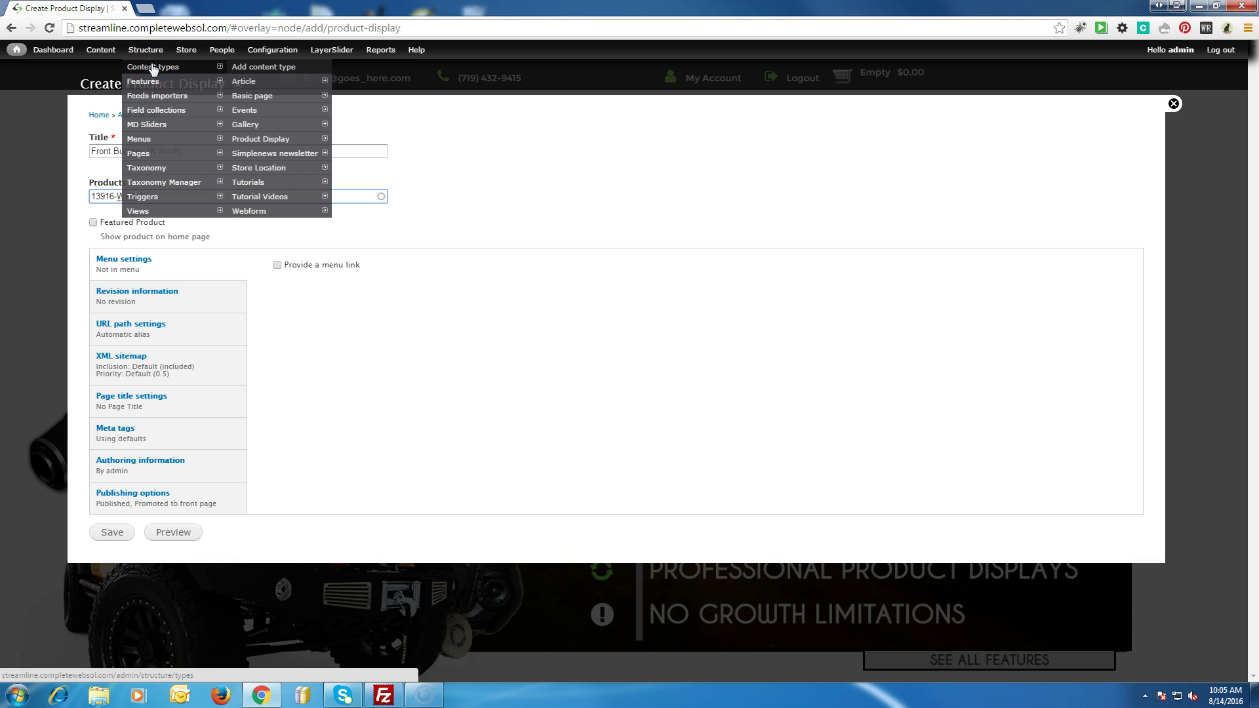
pyautogui.moveTo(265, 112)
pyautogui.moveTo(262, 140)
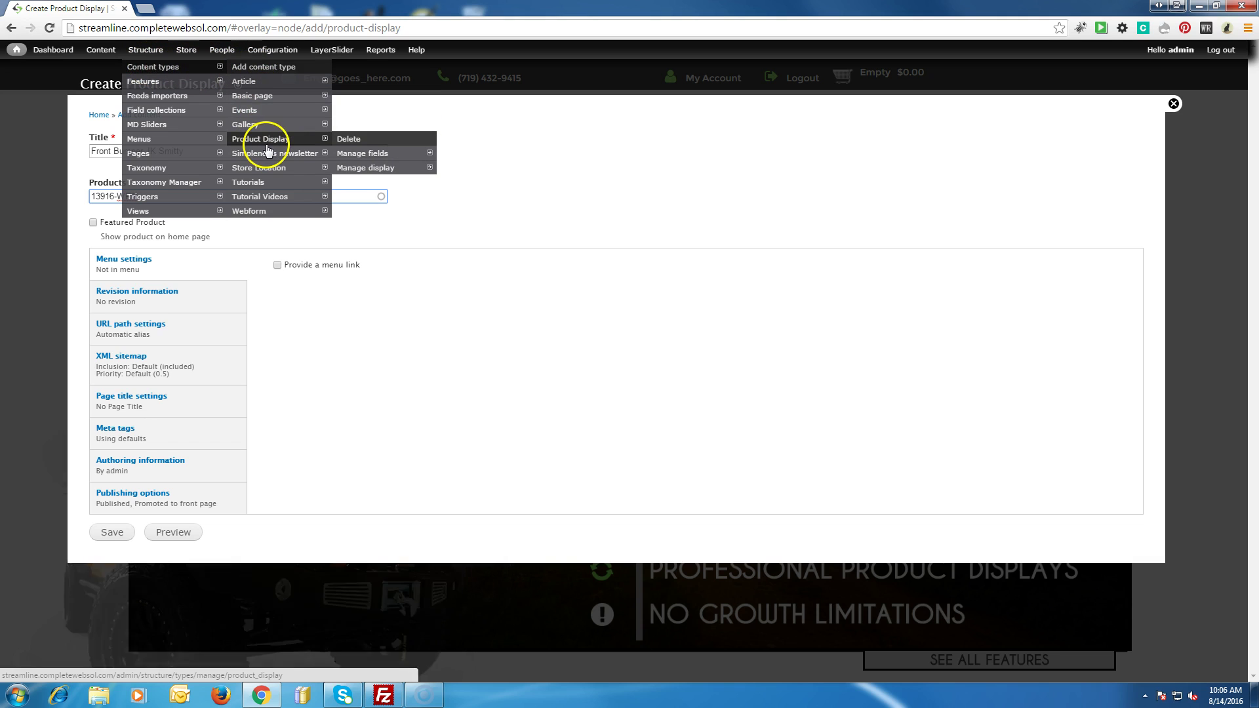
pyautogui.moveTo(357, 155)
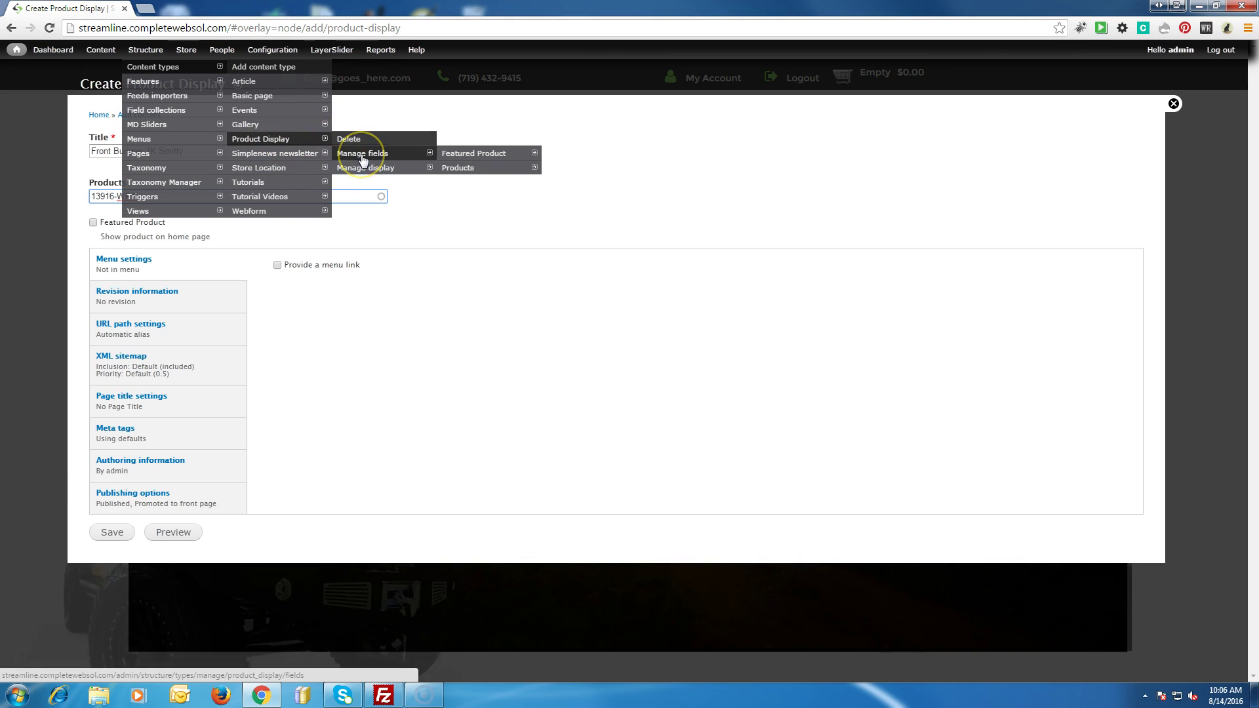
pyautogui.moveTo(452, 168)
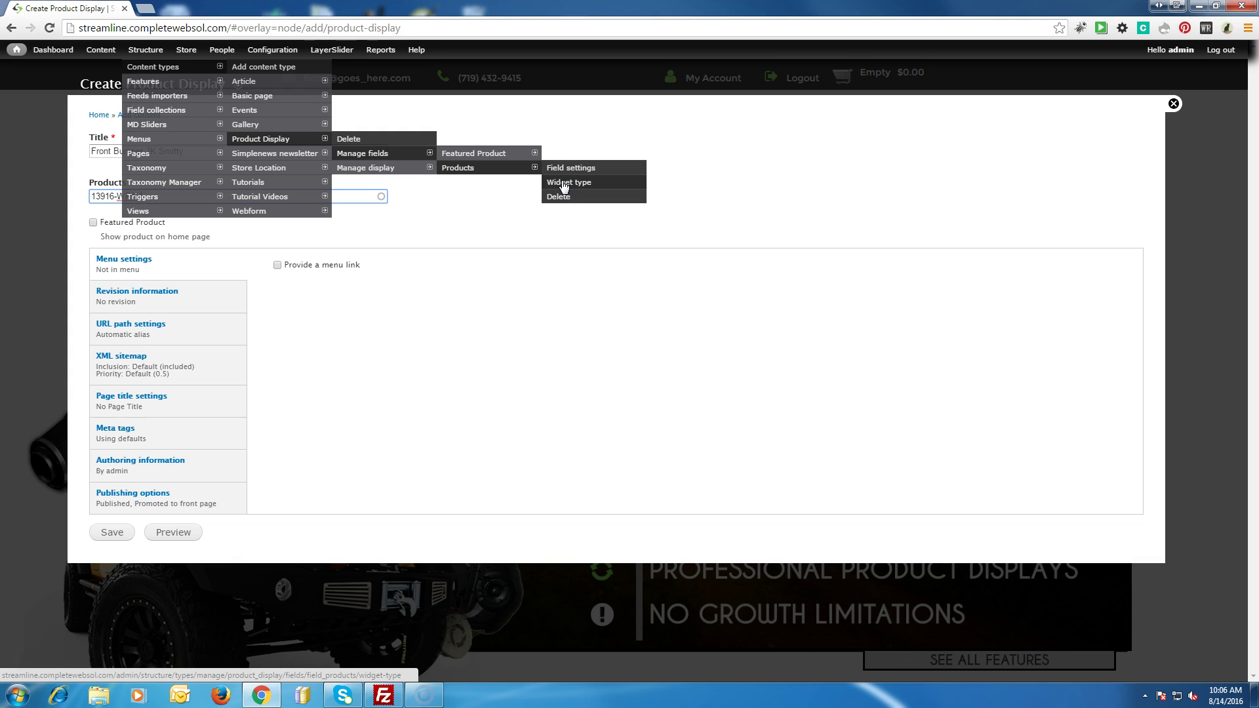
pyautogui.click(141, 51)
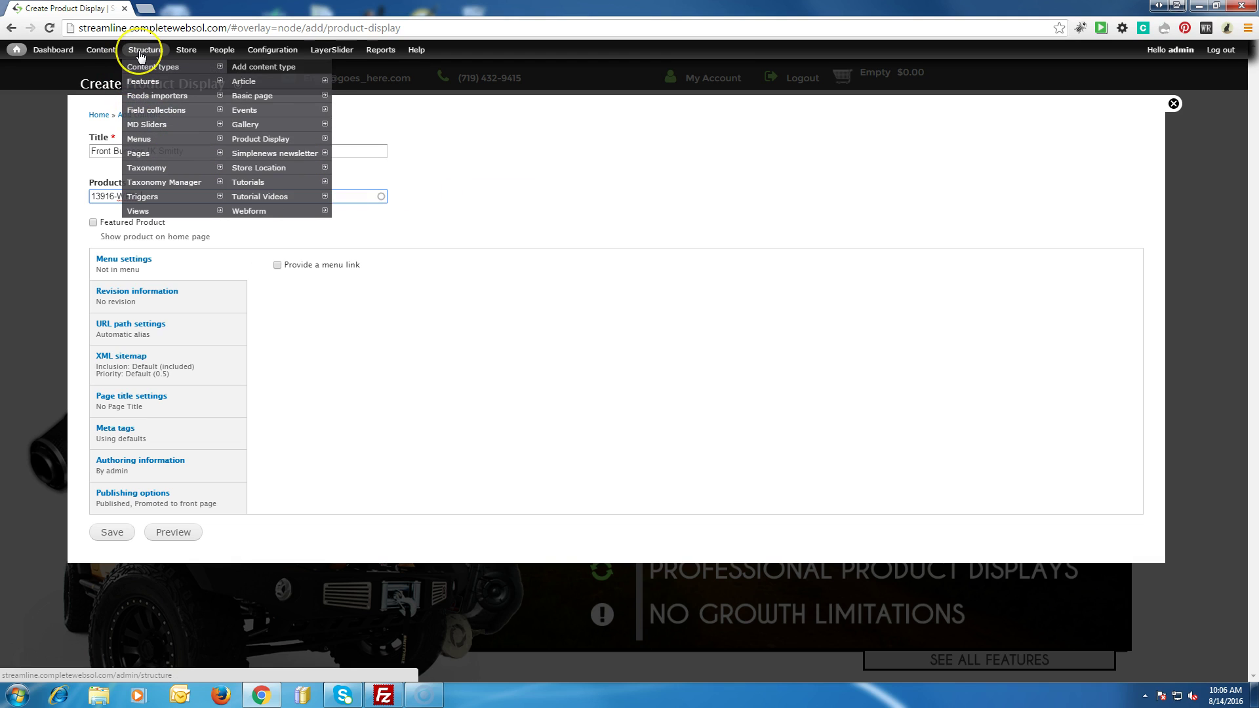
pyautogui.moveTo(142, 71)
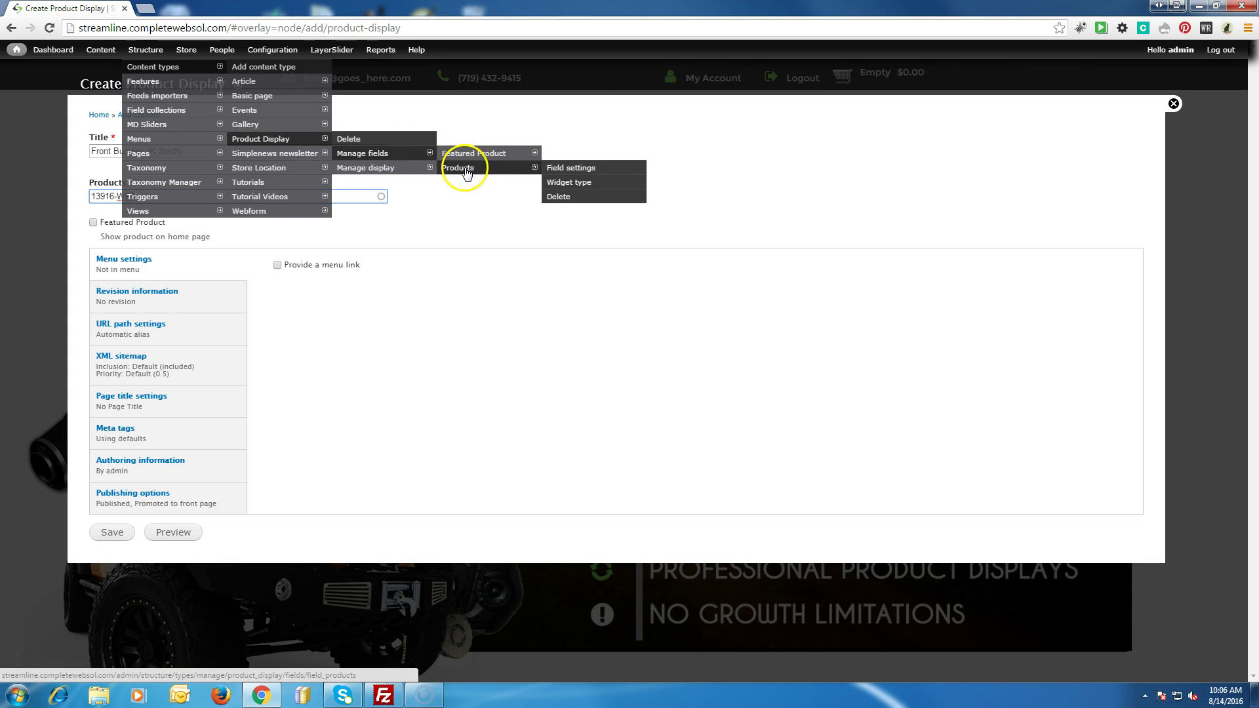
pyautogui.click(579, 185)
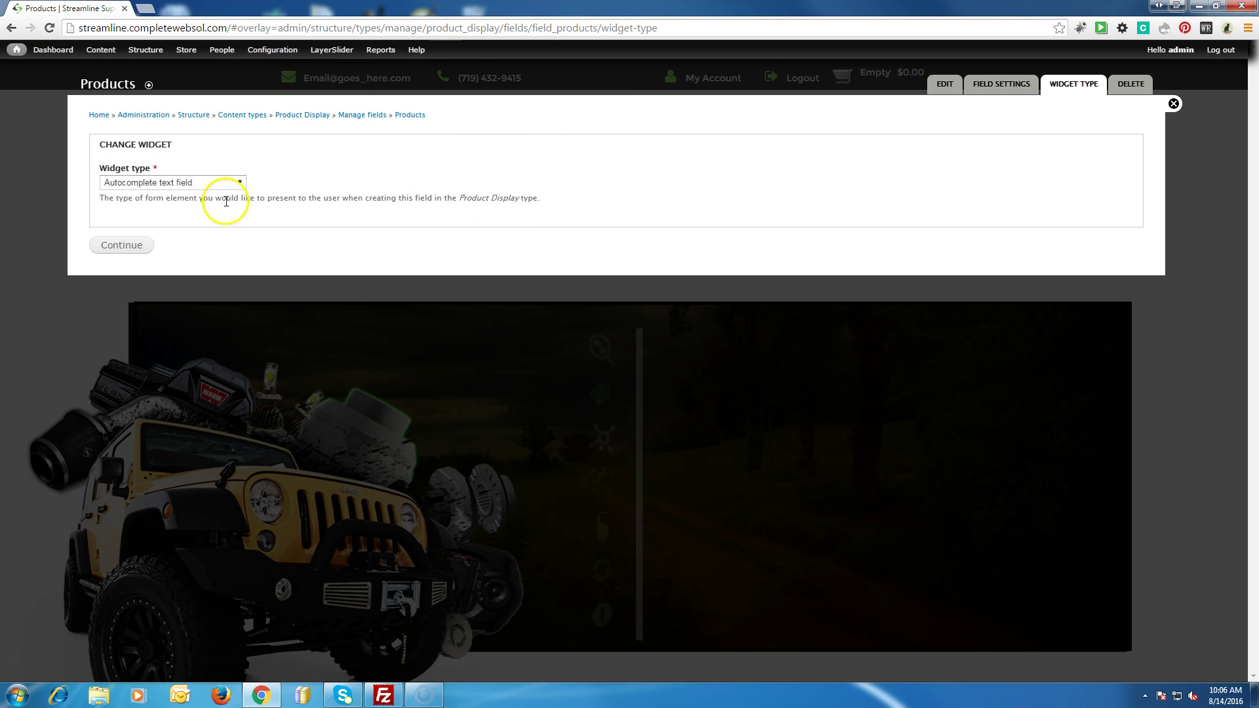
# Step: Change the Products field's widget type to Inline entity form - Multiple values and save the change
pyautogui.click(186, 188)
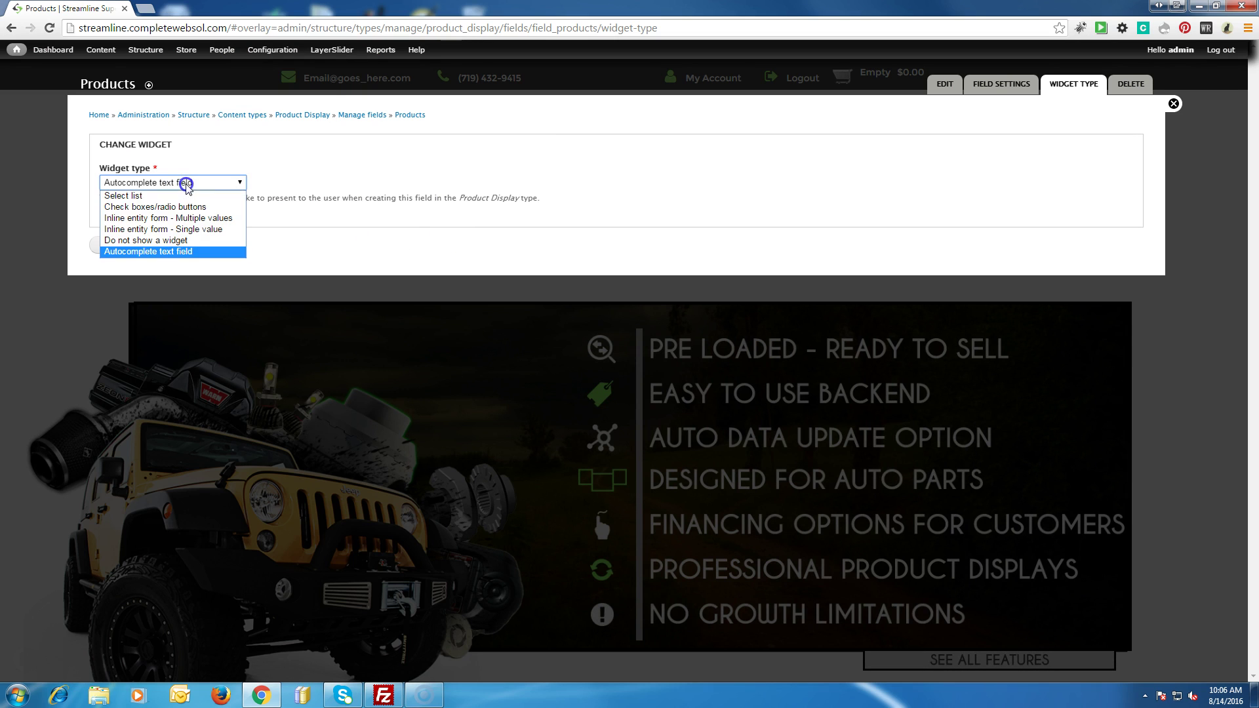
pyautogui.click(178, 217)
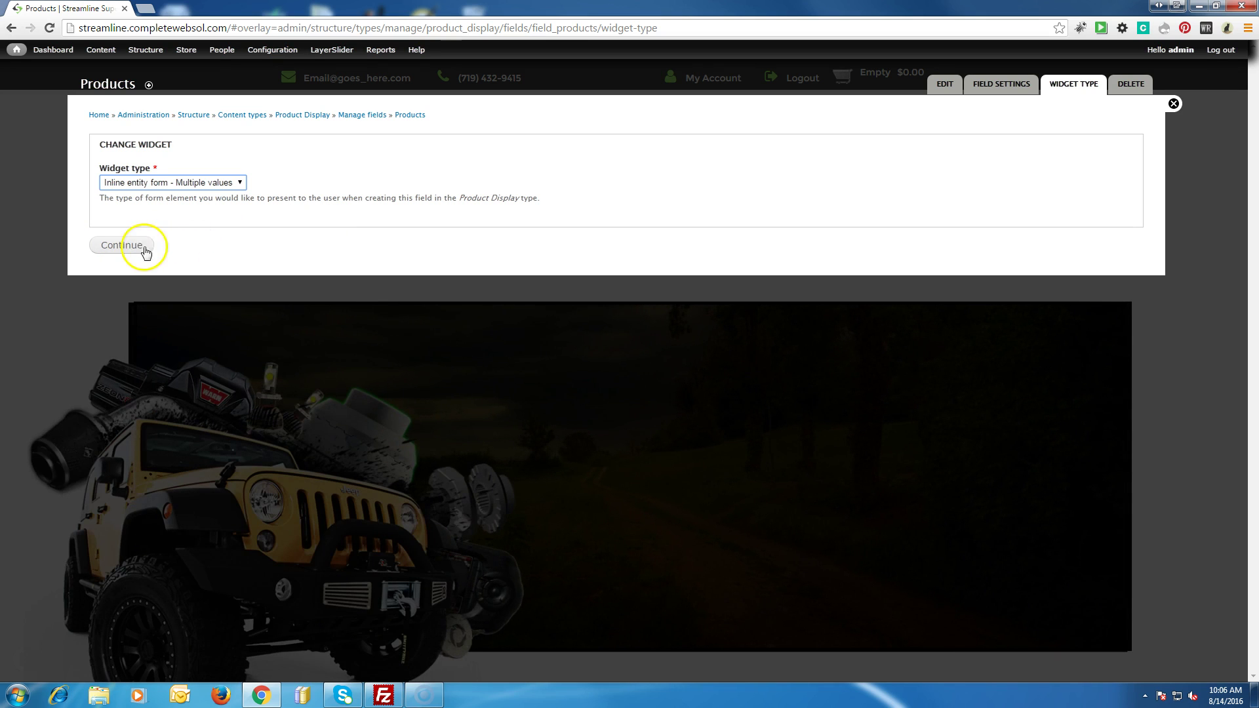
pyautogui.click(116, 251)
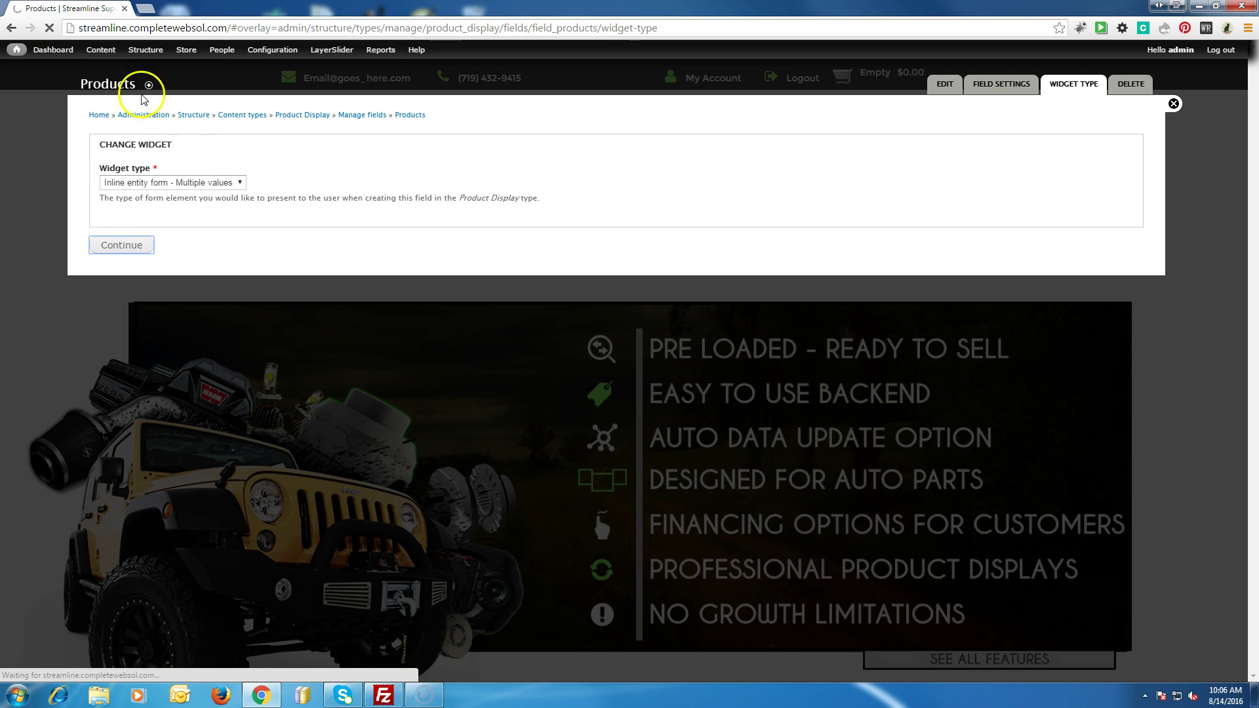
# Step: Start another new Product Display
pyautogui.moveTo(101, 55)
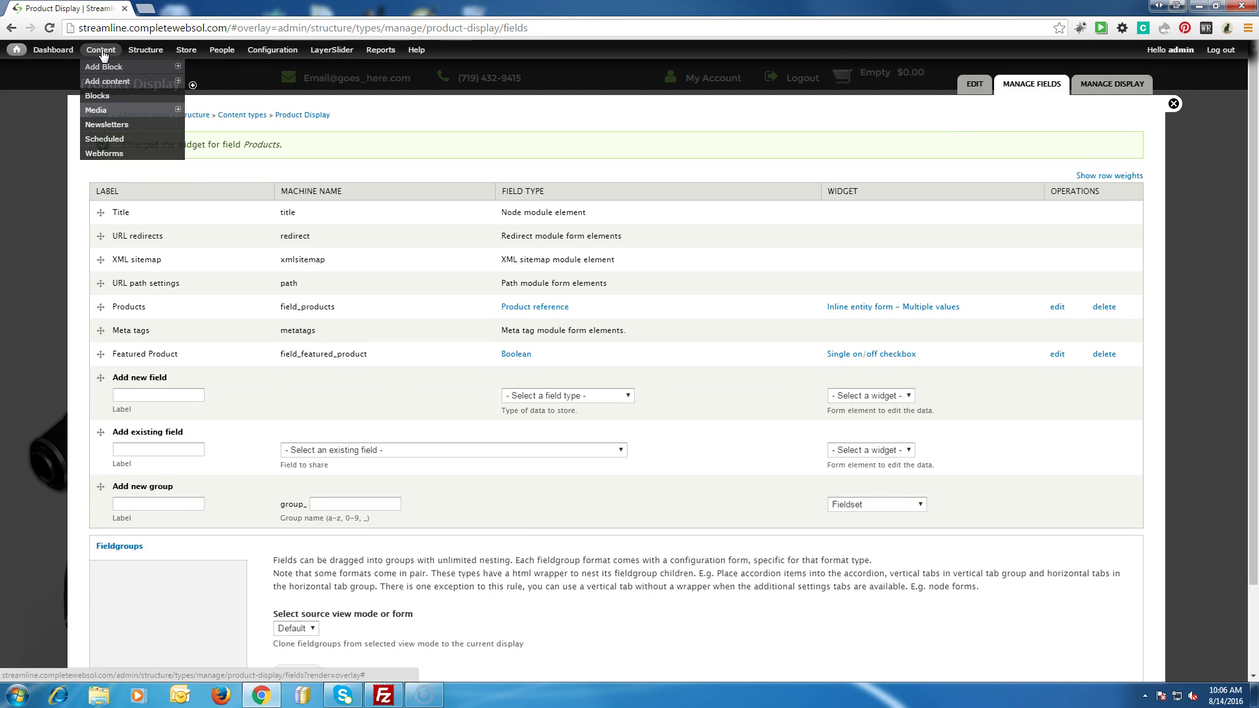
pyautogui.moveTo(105, 81)
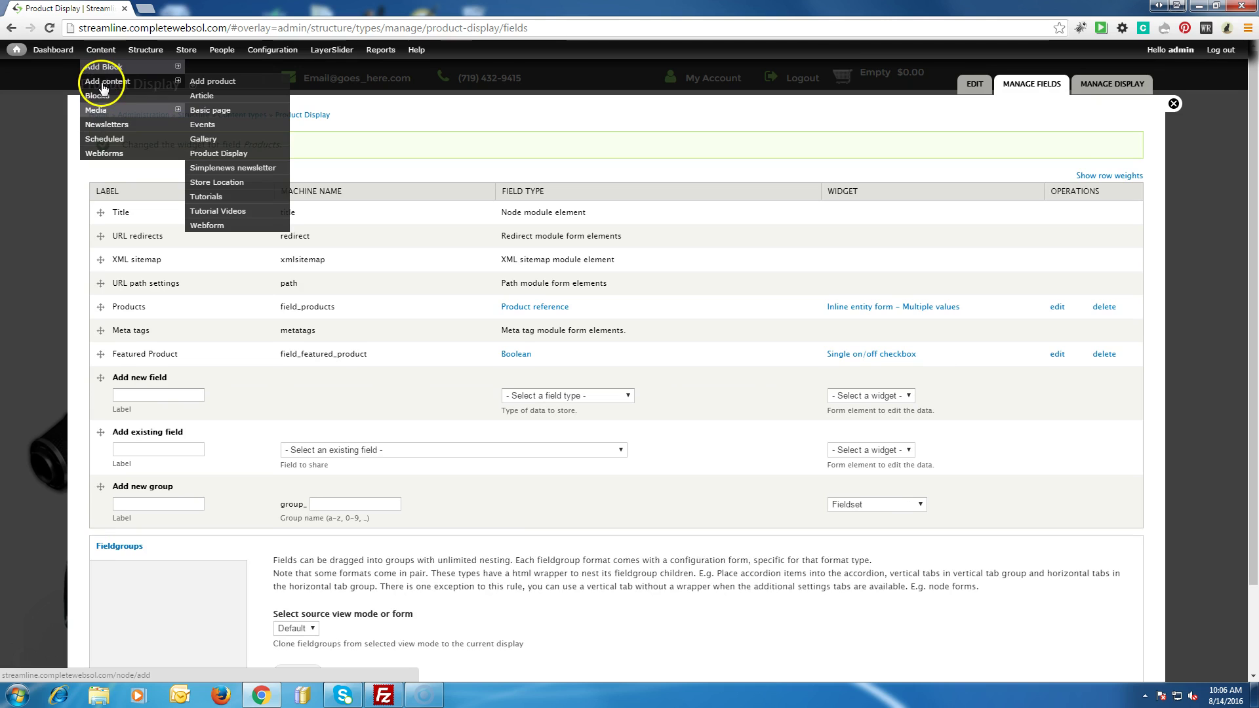
pyautogui.click(228, 152)
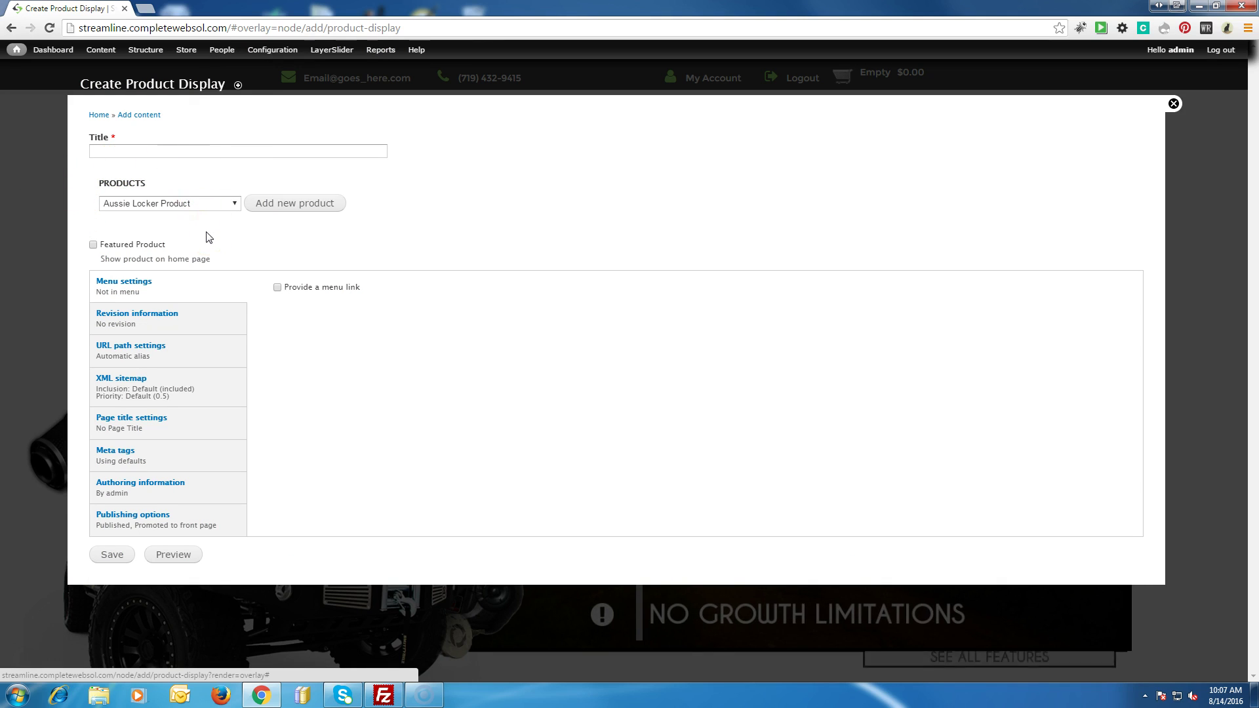
pyautogui.click(183, 152)
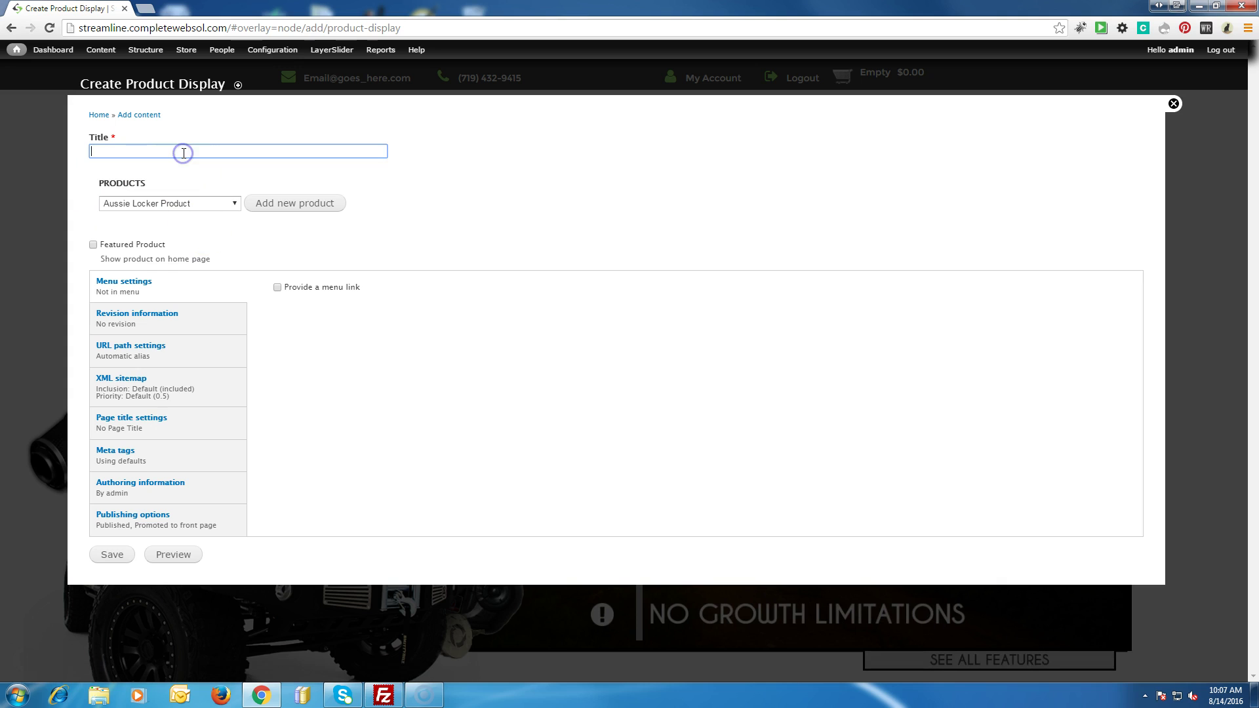
# Step: Choose the generic Product type for the display and open the form for adding a new product
pyautogui.click(184, 205)
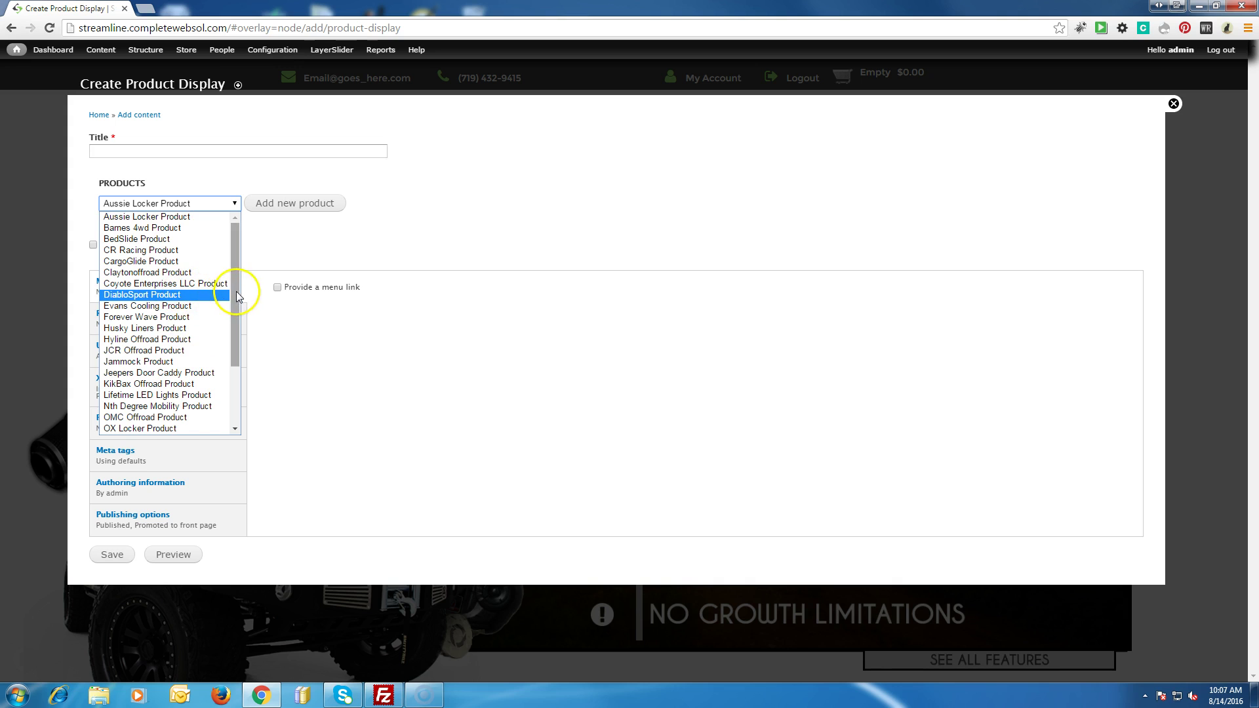
pyautogui.moveTo(235, 283); pyautogui.dragTo(234, 408)
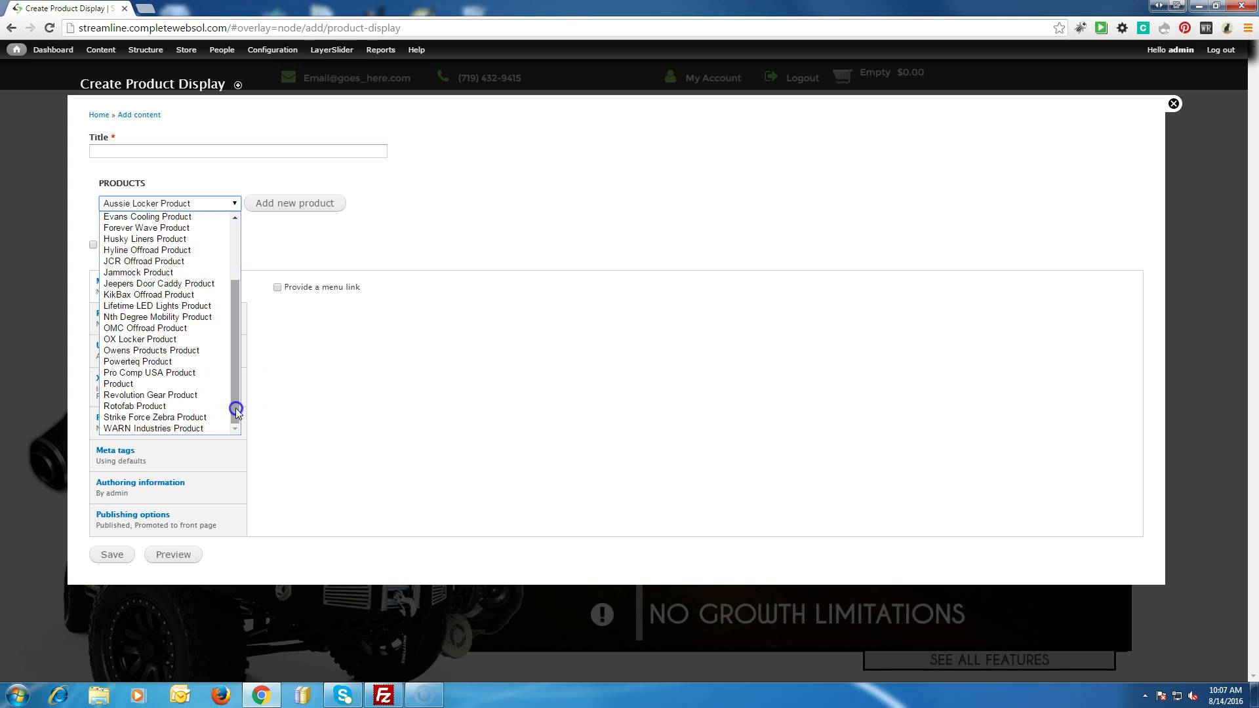
pyautogui.click(164, 386)
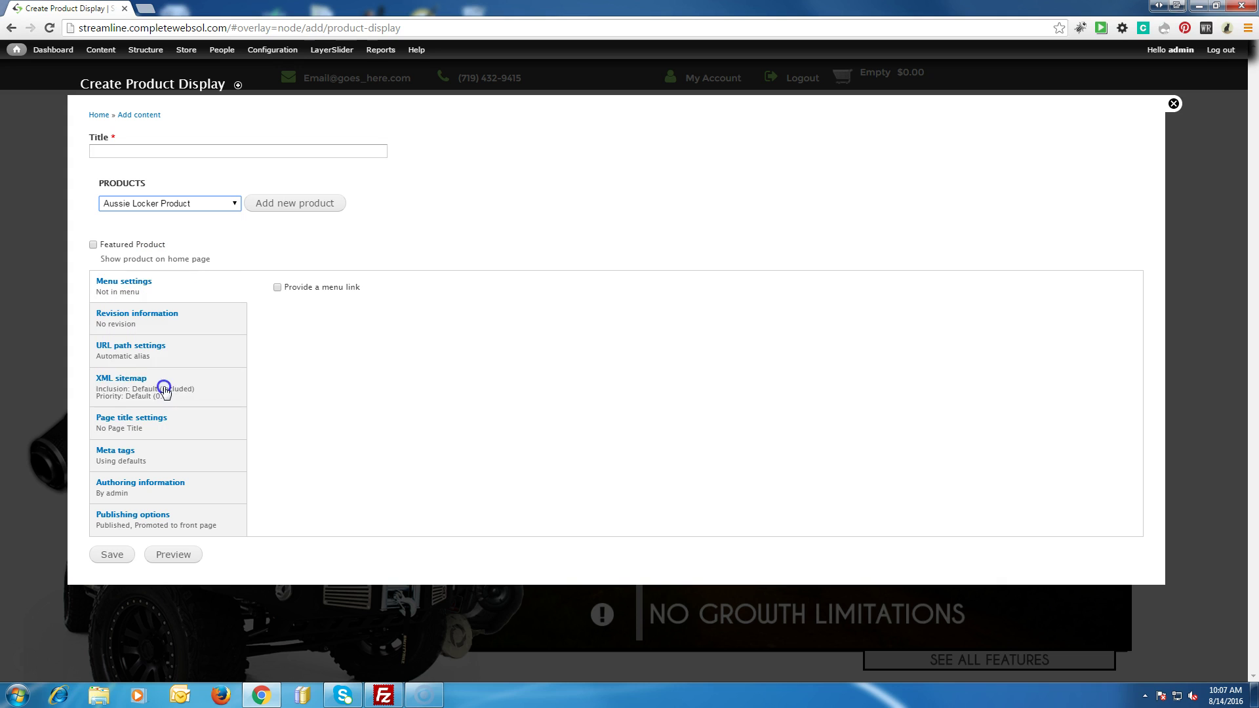
pyautogui.click(288, 208)
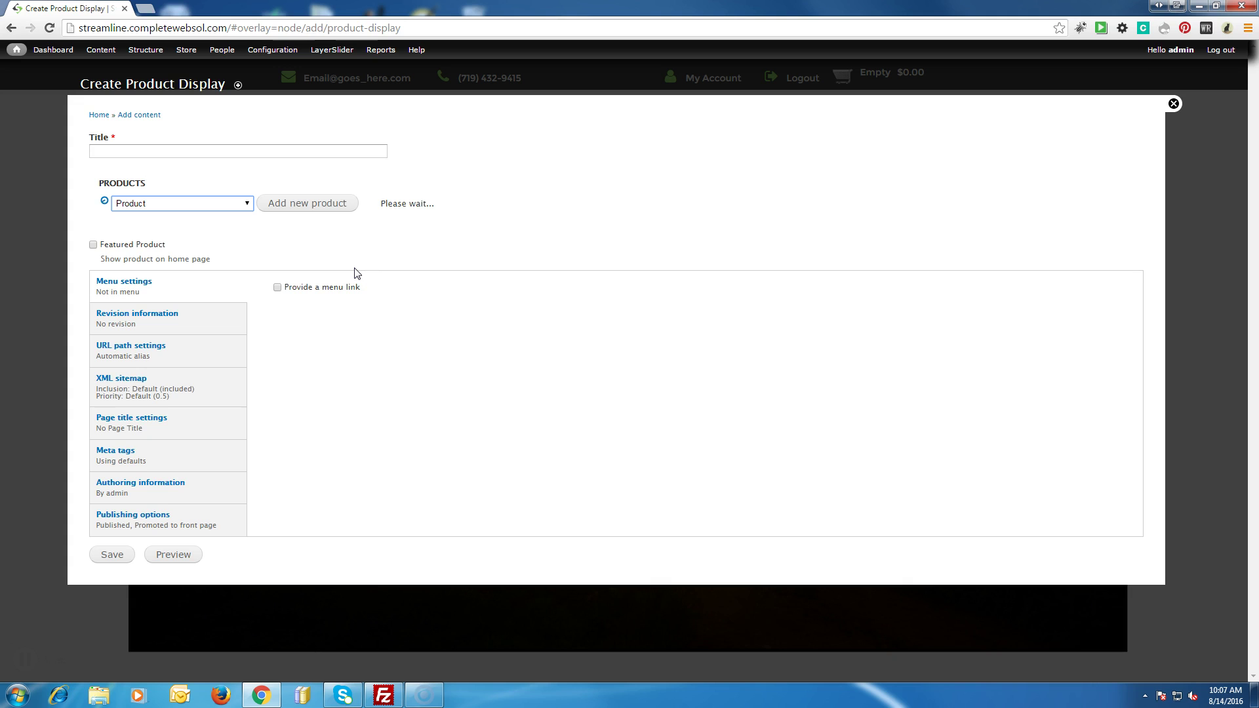
pyautogui.click(436, 305)
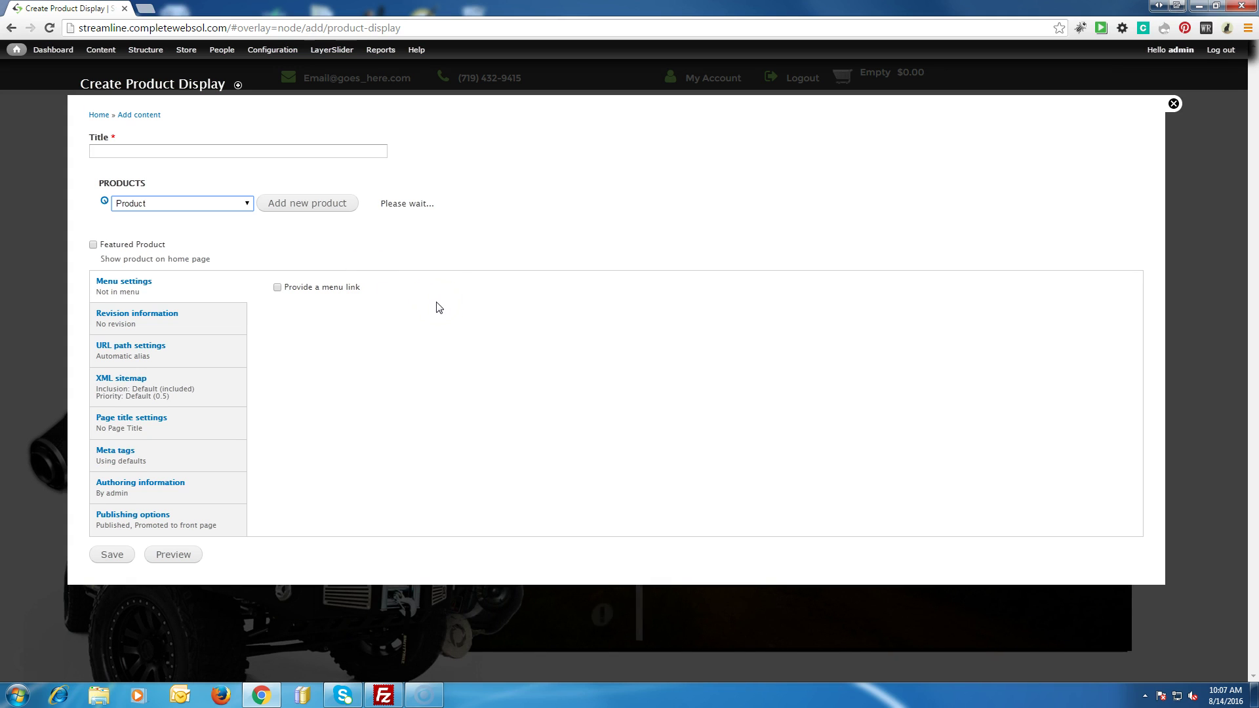
pyautogui.click(436, 307)
pyautogui.click(37, 620)
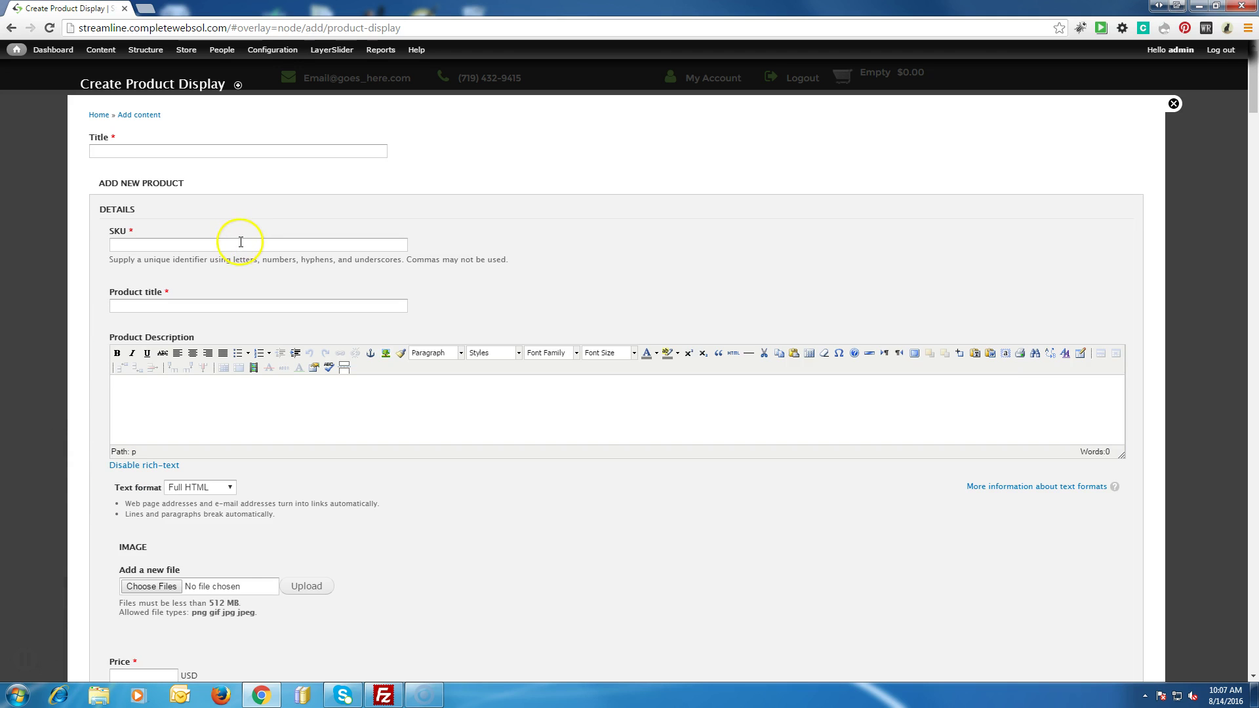
# Step: Examine the display title and the new product's SKU, title, description, image, pricing, status and YouTube video fields
pyautogui.click(221, 153)
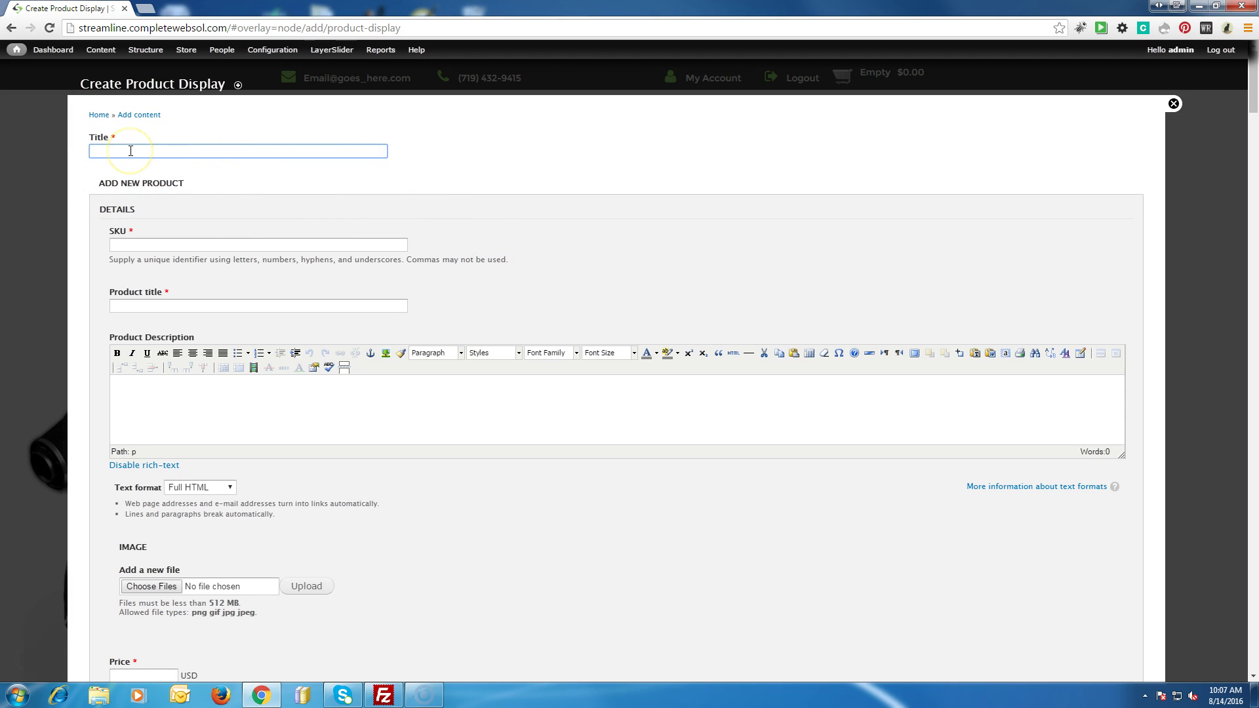
pyautogui.click(195, 247)
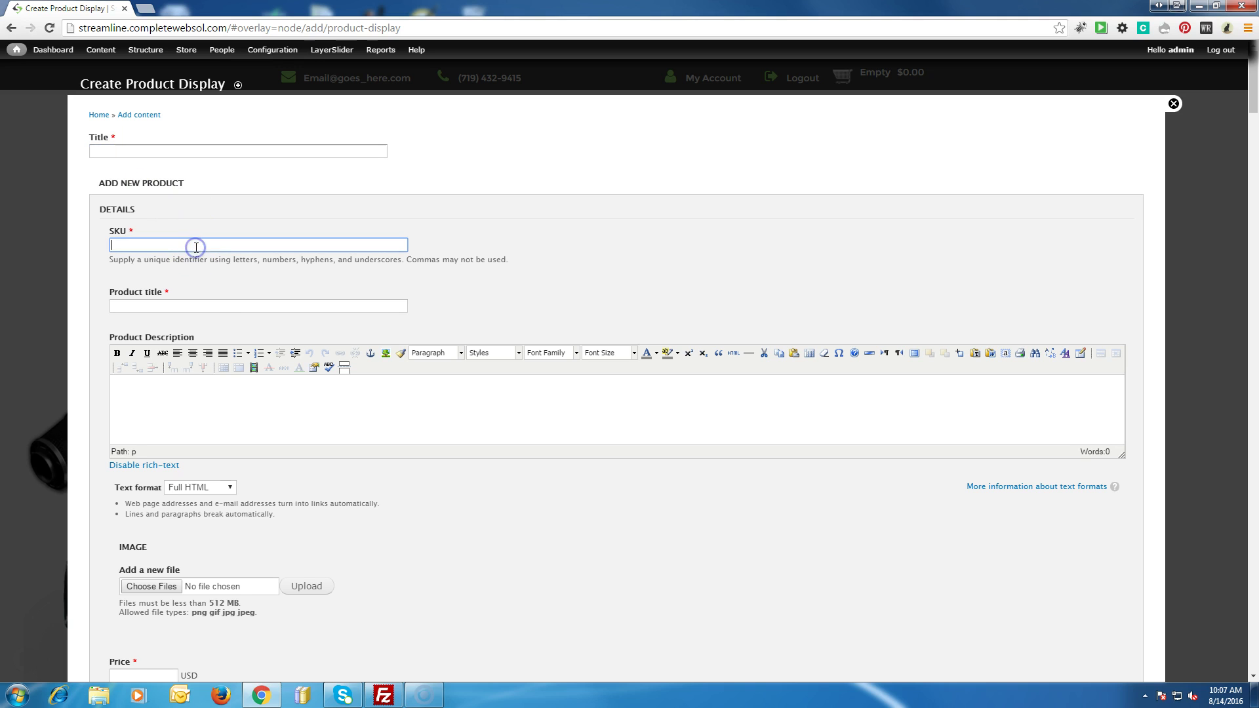
pyautogui.click(203, 306)
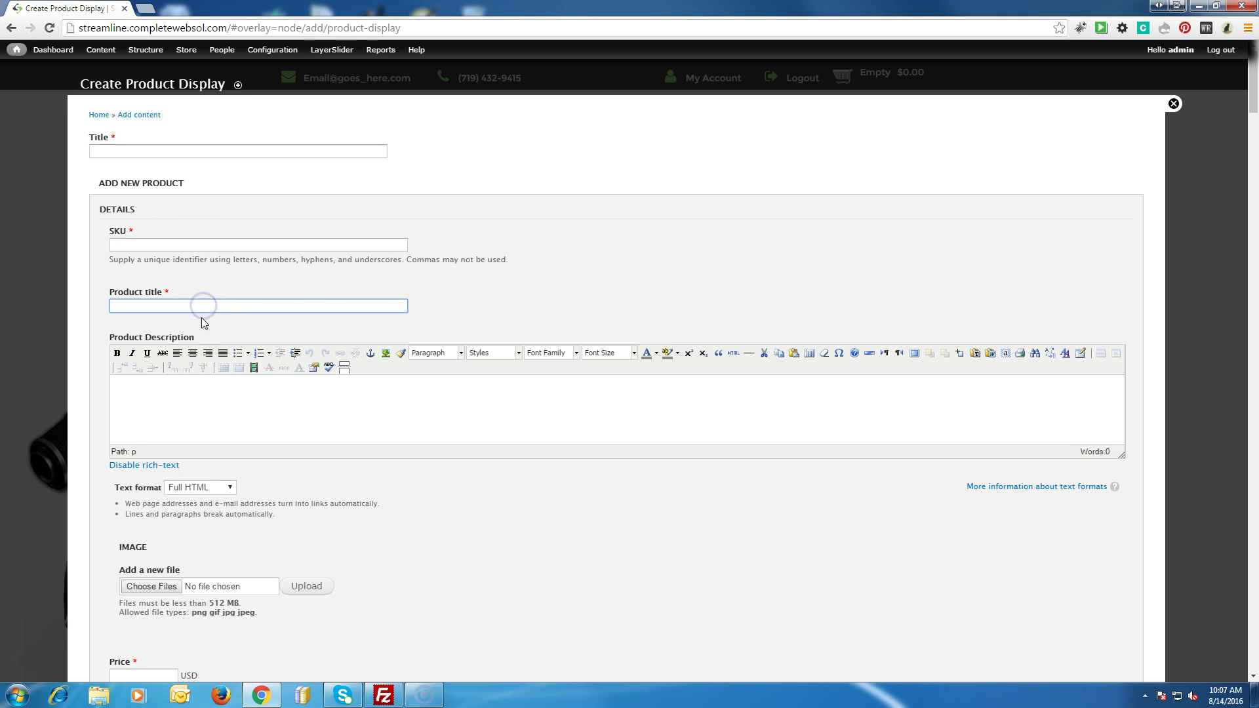
pyautogui.click(196, 383)
pyautogui.scroll(-2, 196, 384)
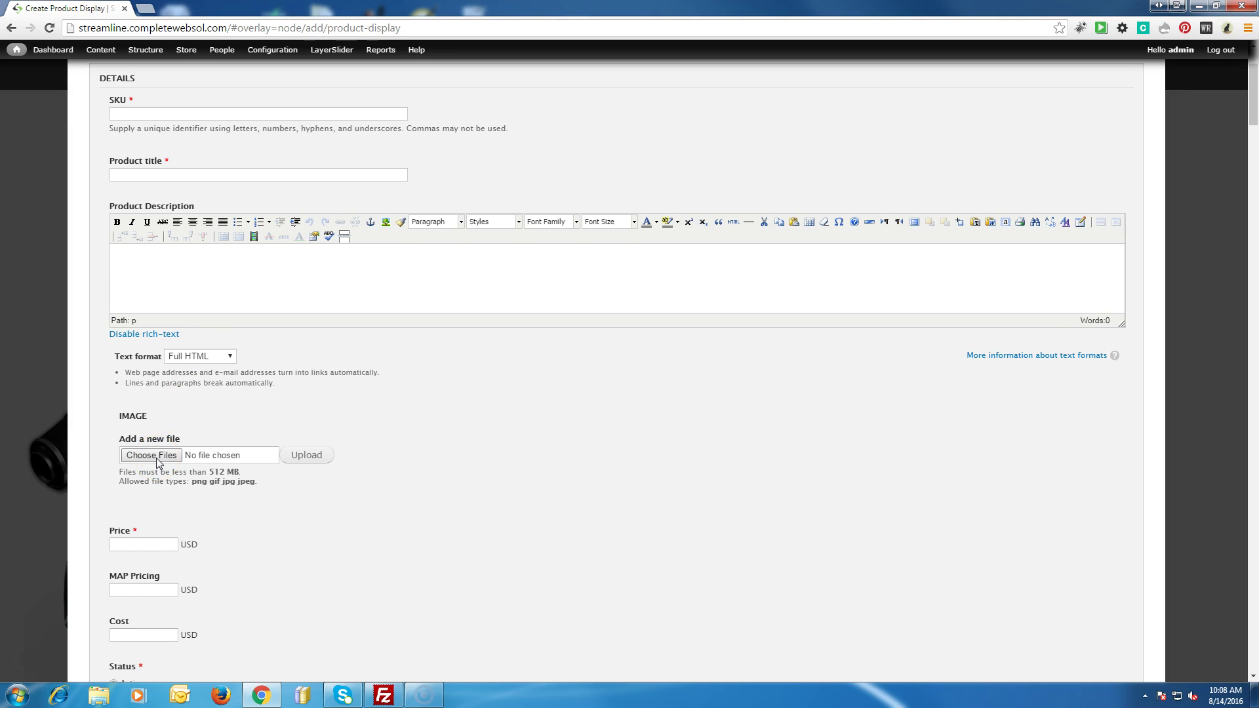
pyautogui.scroll(-1, 157, 462)
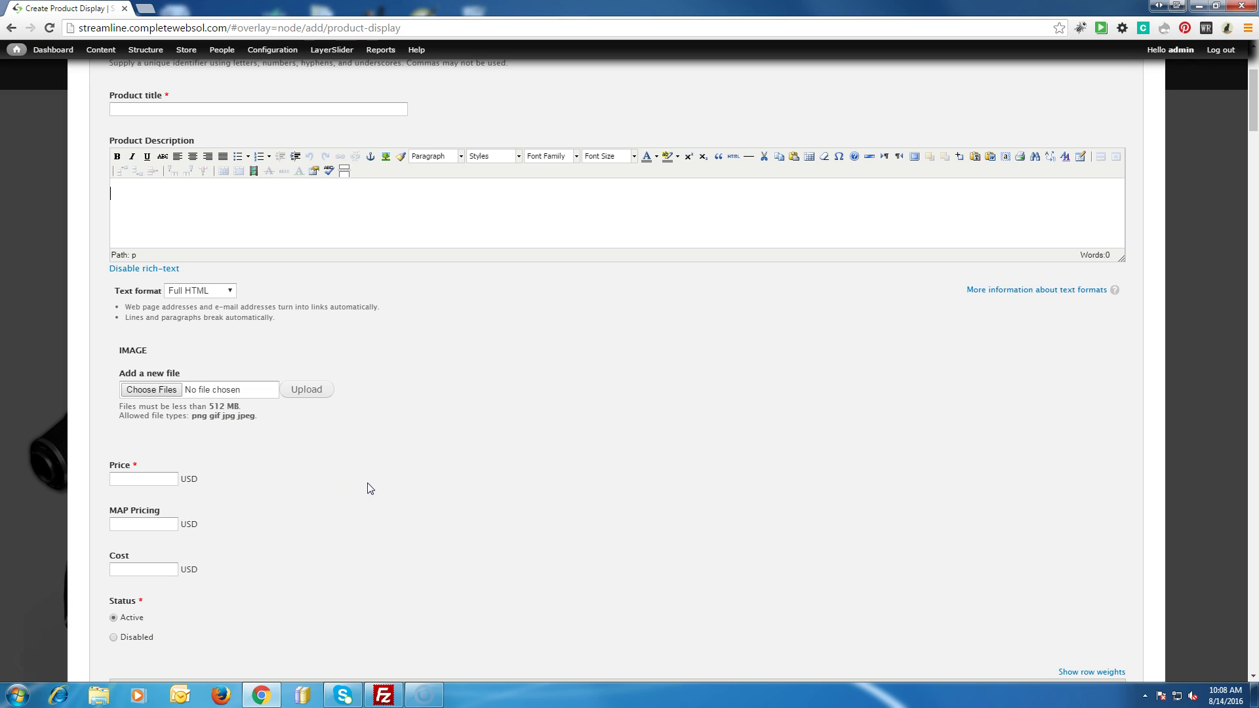
pyautogui.doubleClick(136, 466)
pyautogui.click(344, 502)
pyautogui.scroll(-1, 346, 505)
pyautogui.scroll(-2, 346, 505)
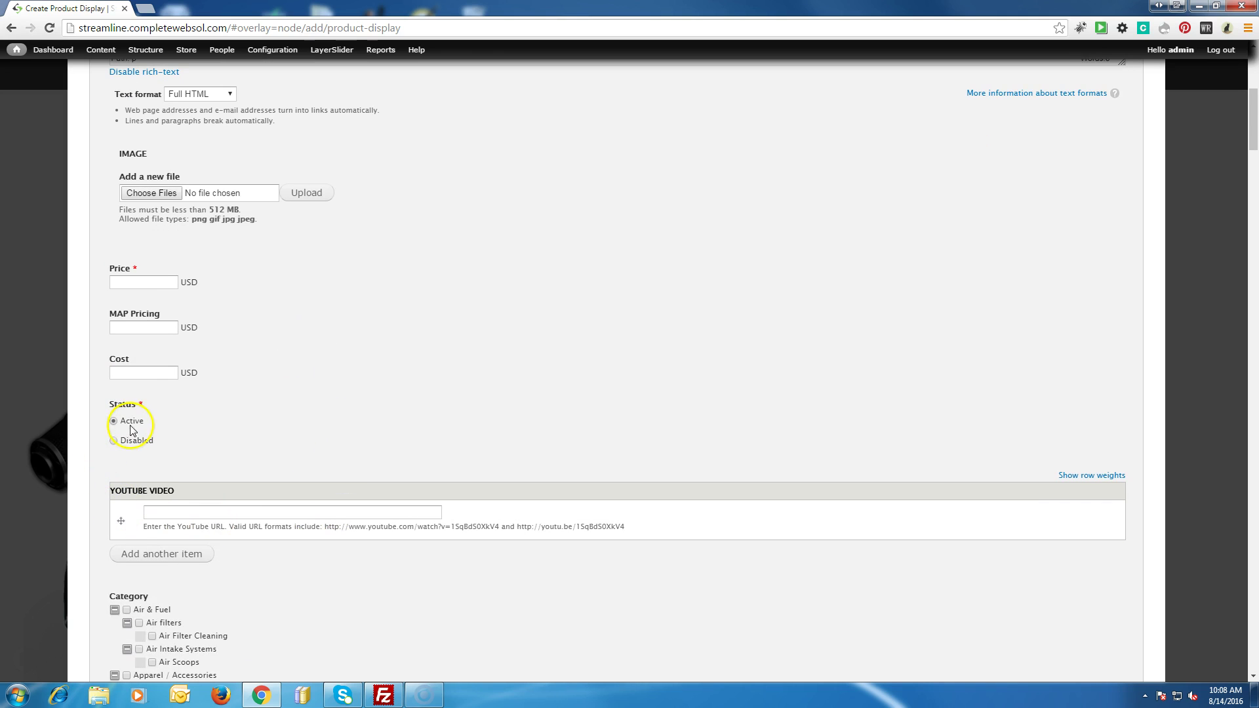
pyautogui.click(164, 512)
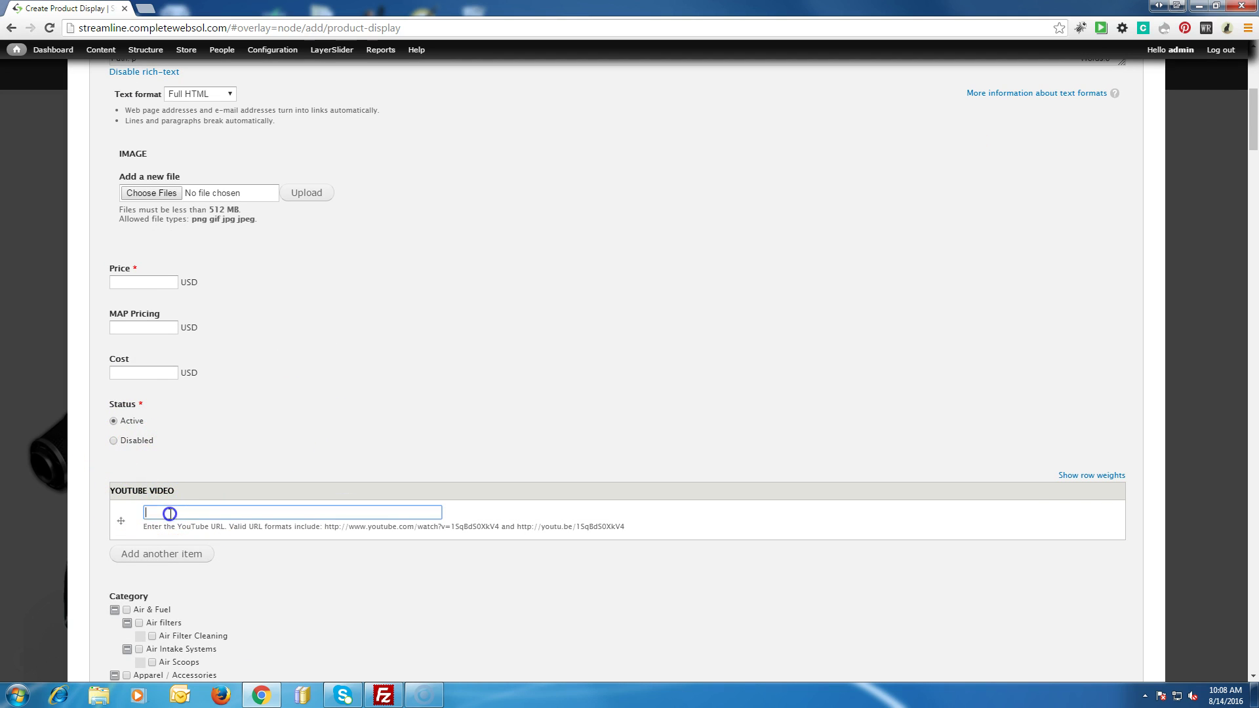
# Step: Assign the new product to the Rear Axle Kits category under Drivetrain & Differentials, Axle, Axle Kits
pyautogui.scroll(-7, 491, 424)
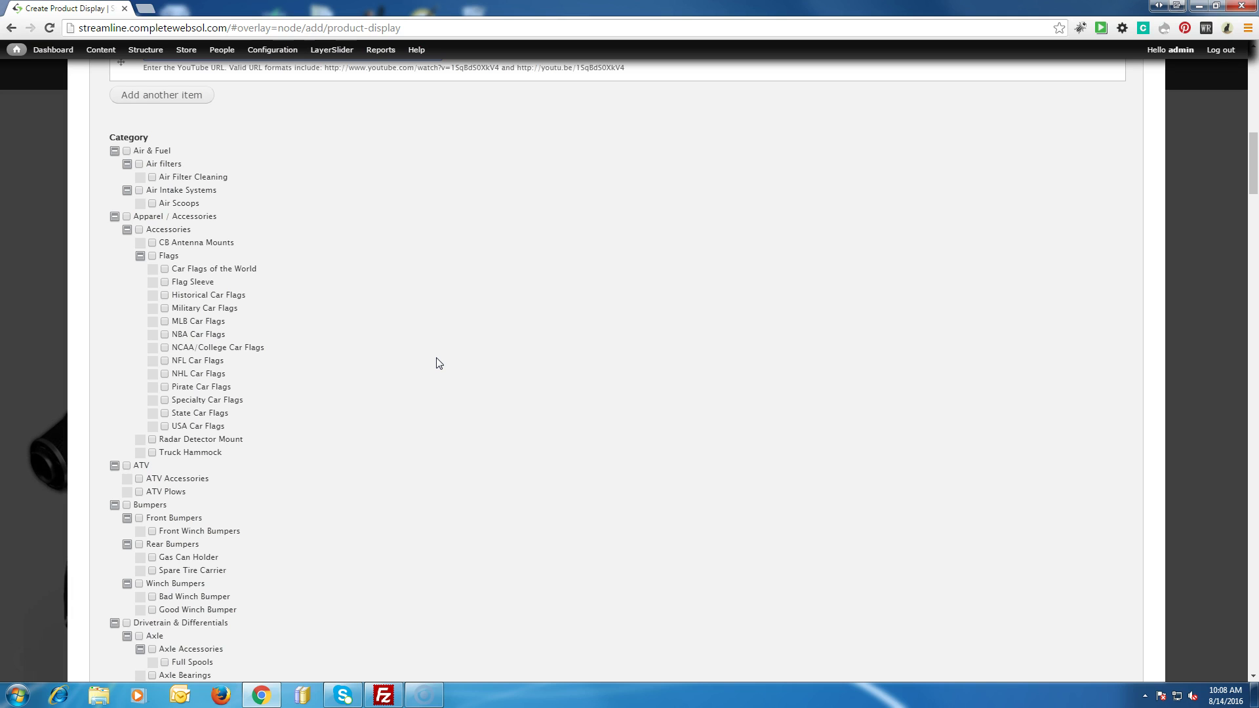
pyautogui.scroll(-3, 439, 363)
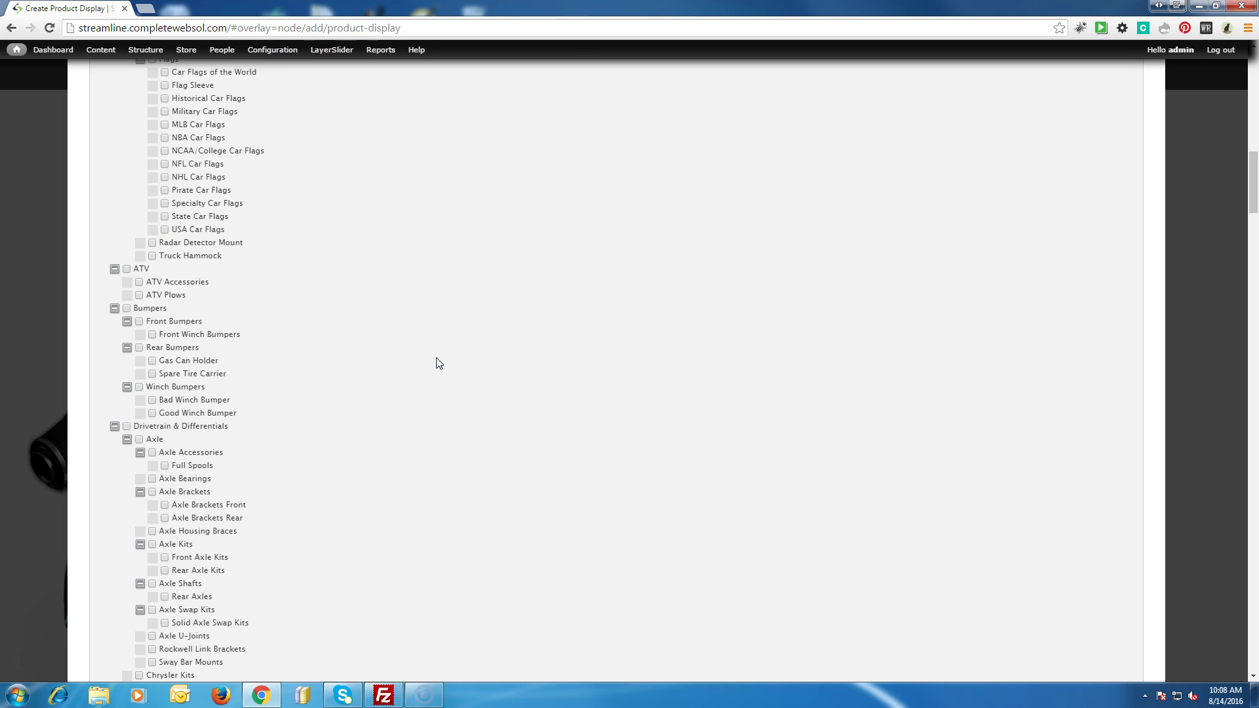
pyautogui.scroll(-3, 439, 364)
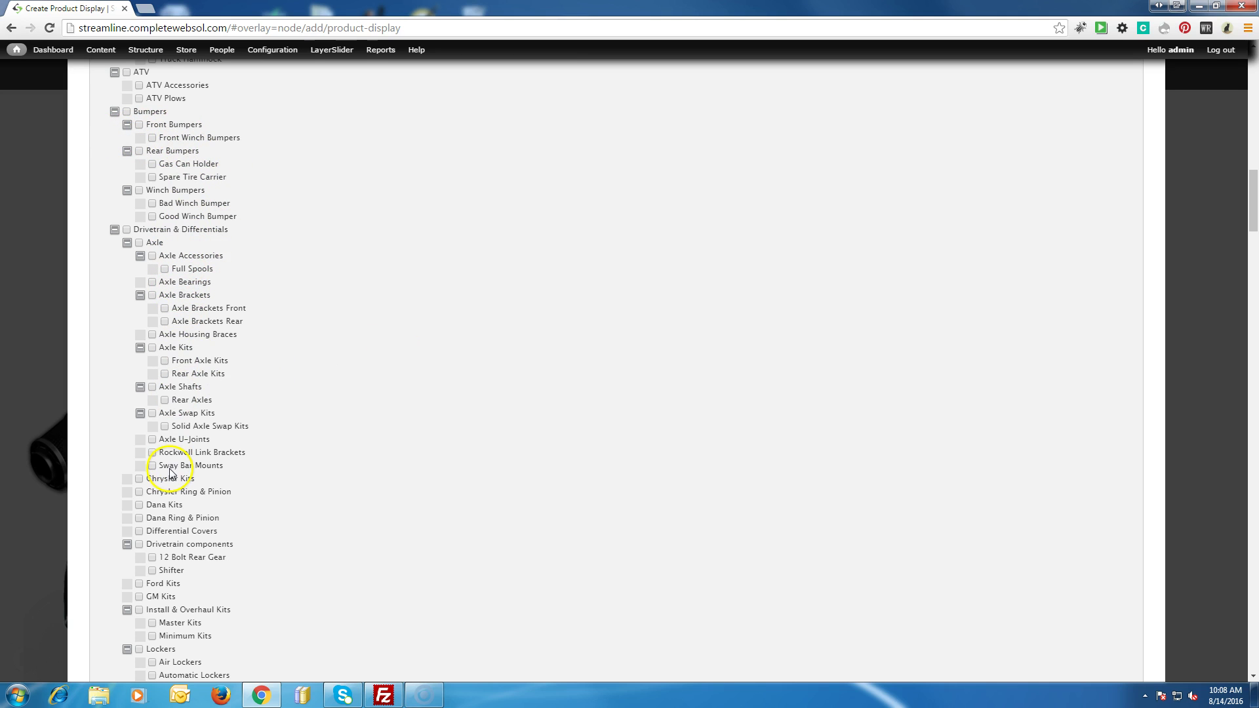
pyautogui.click(222, 377)
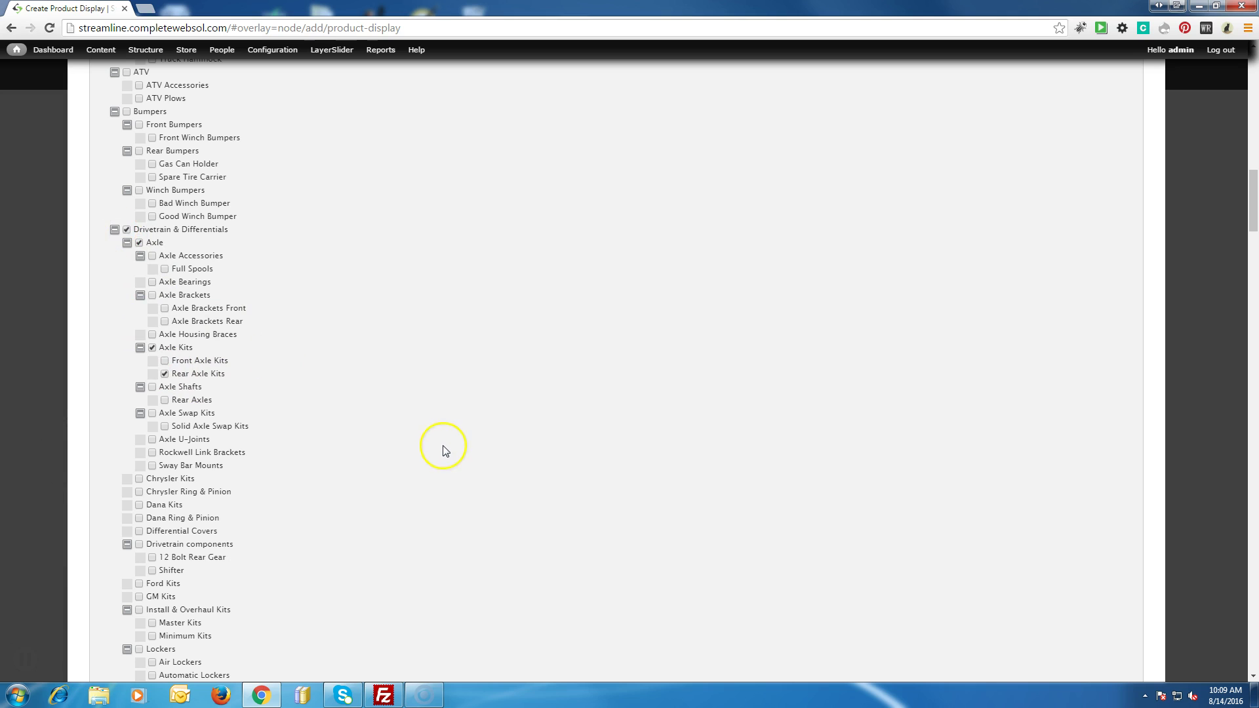
# Step: Look through the remaining product categories and the Brand options of the new product form
pyautogui.scroll(-4, 442, 449)
pyautogui.scroll(-18, 445, 451)
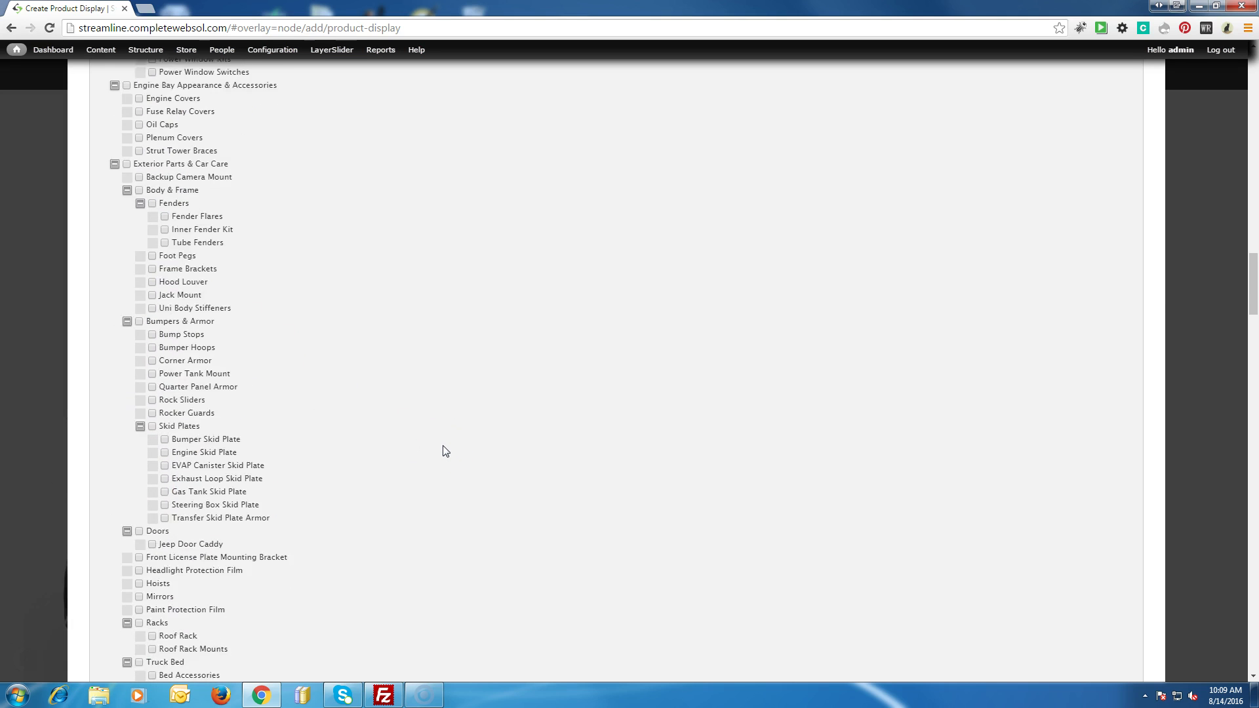
pyautogui.scroll(-14, 445, 451)
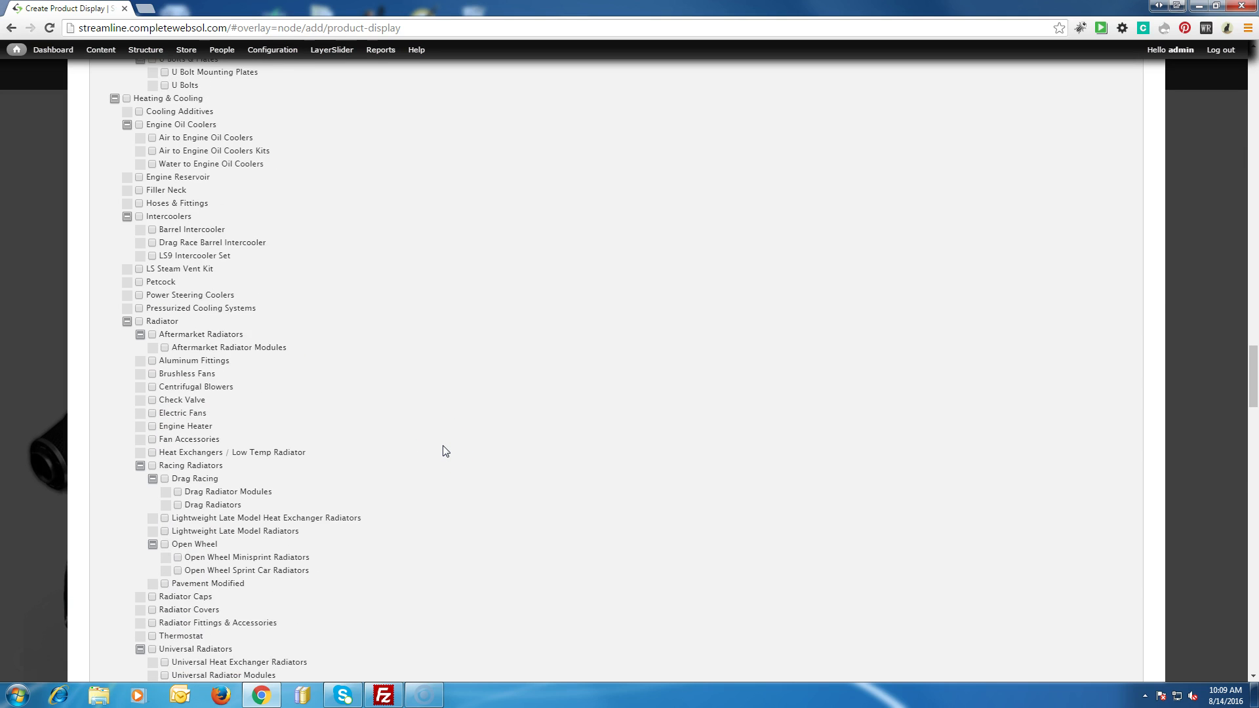
pyautogui.scroll(-15, 444, 451)
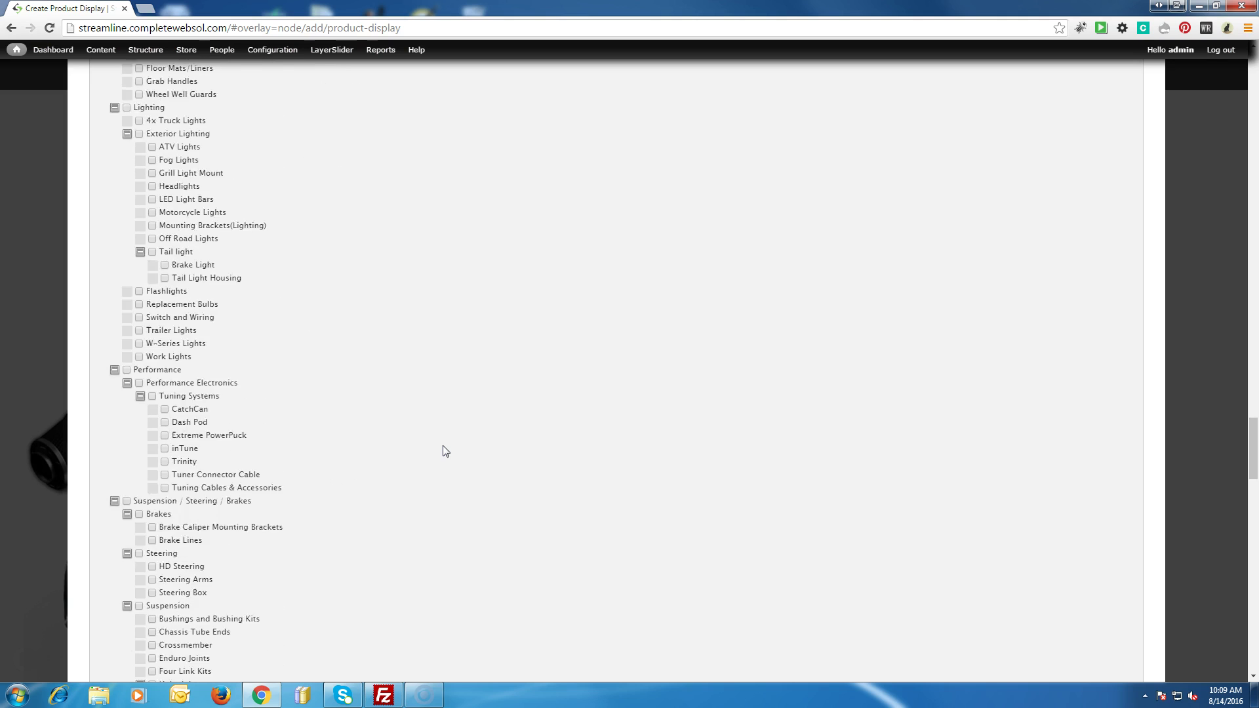
pyautogui.scroll(-15, 444, 451)
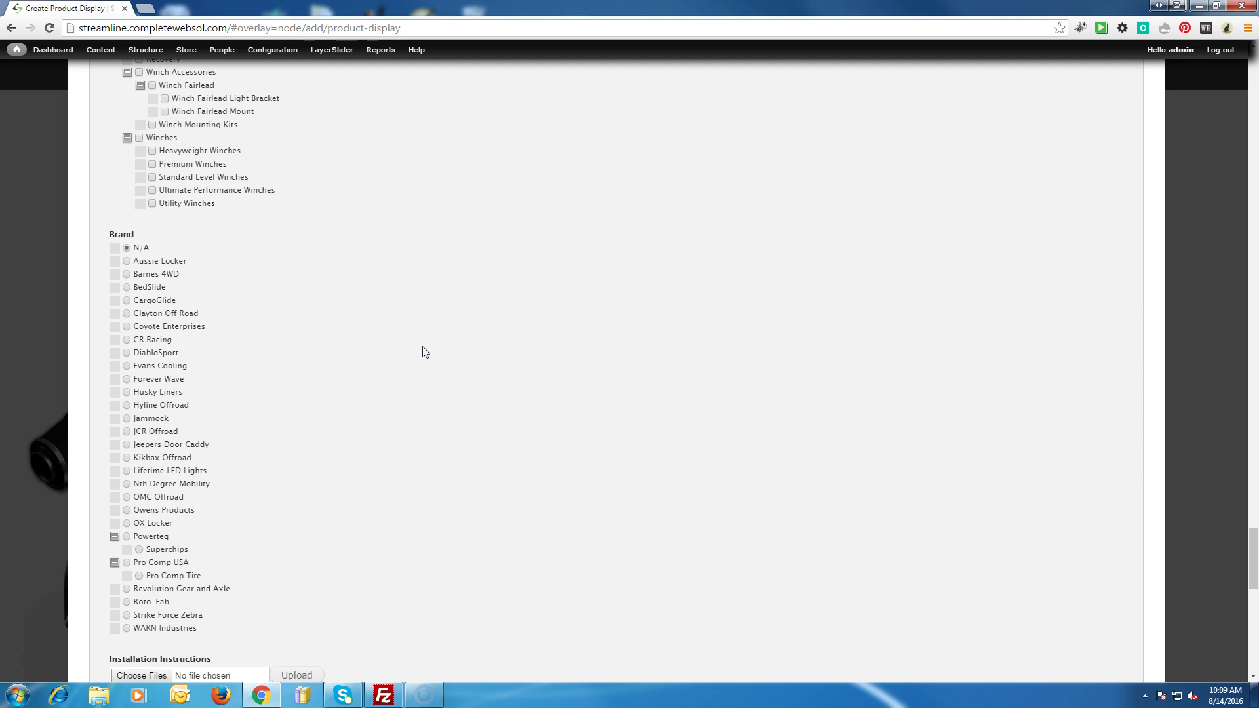
# Step: Examine the new product's installation instructions, Part Type options, flat rate and free shipping, and packaging fields, plus the display's Featured Product and menu settings
pyautogui.scroll(-5, 425, 352)
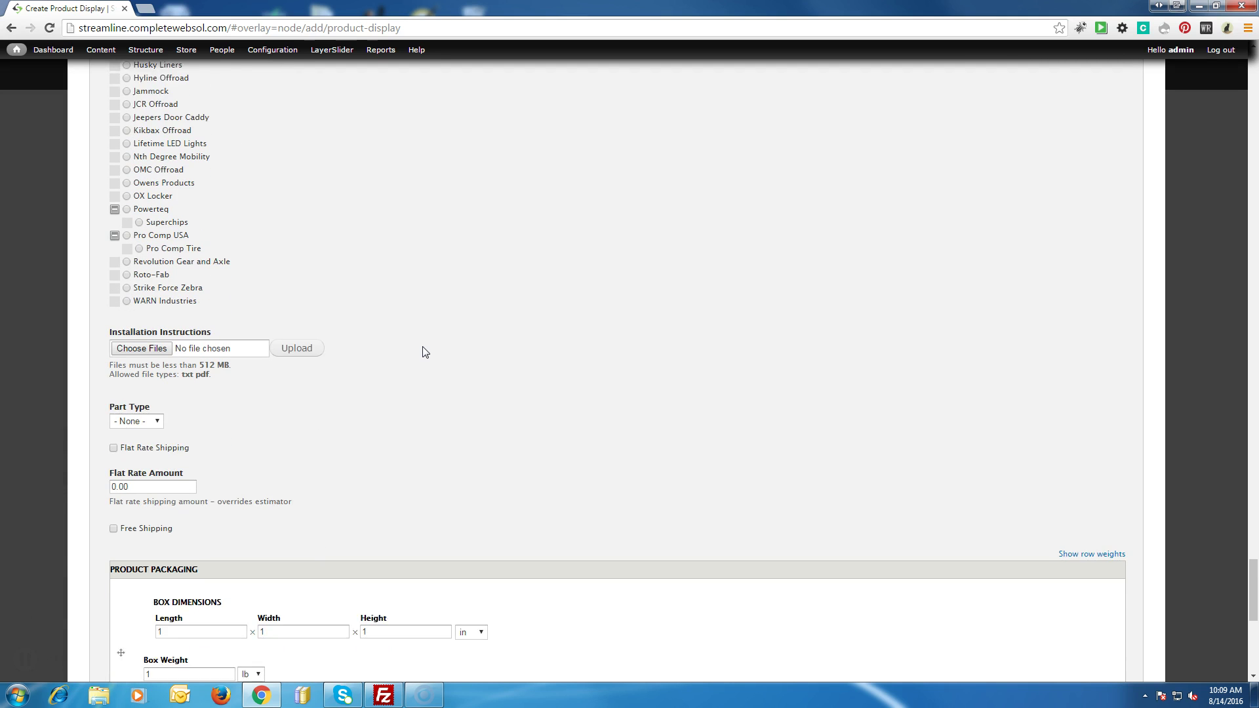
pyautogui.scroll(-1, 425, 352)
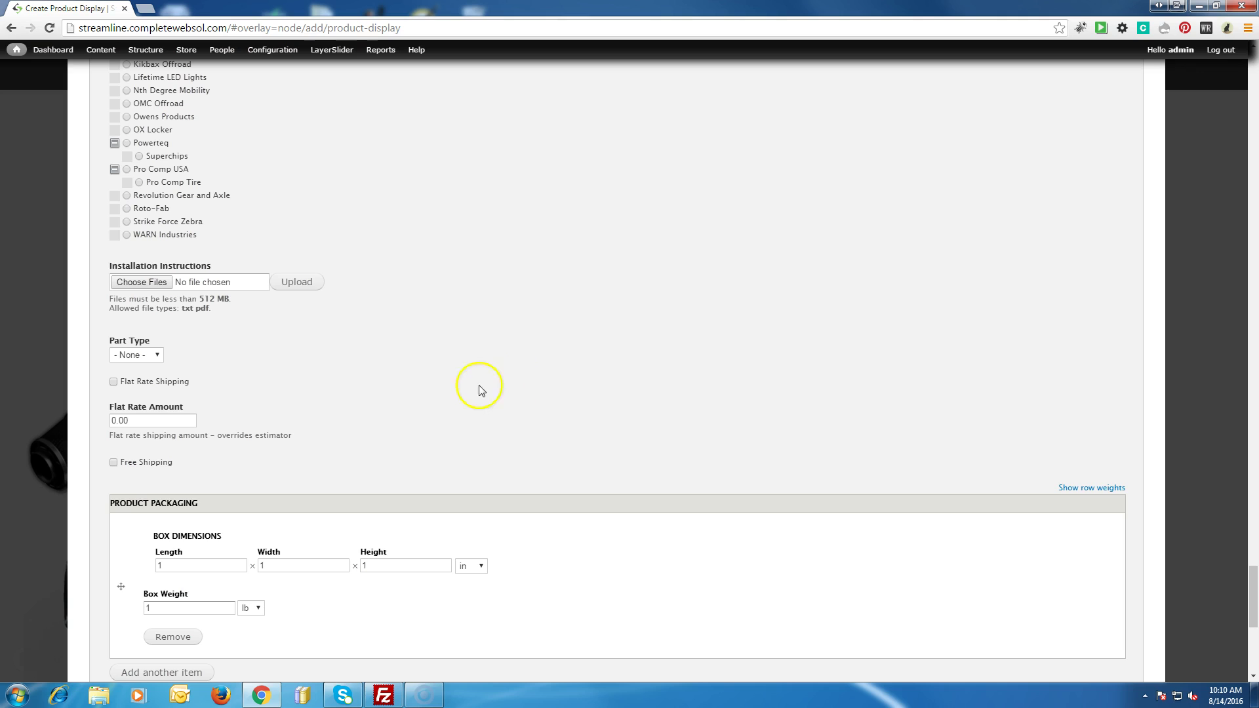
pyautogui.click(158, 357)
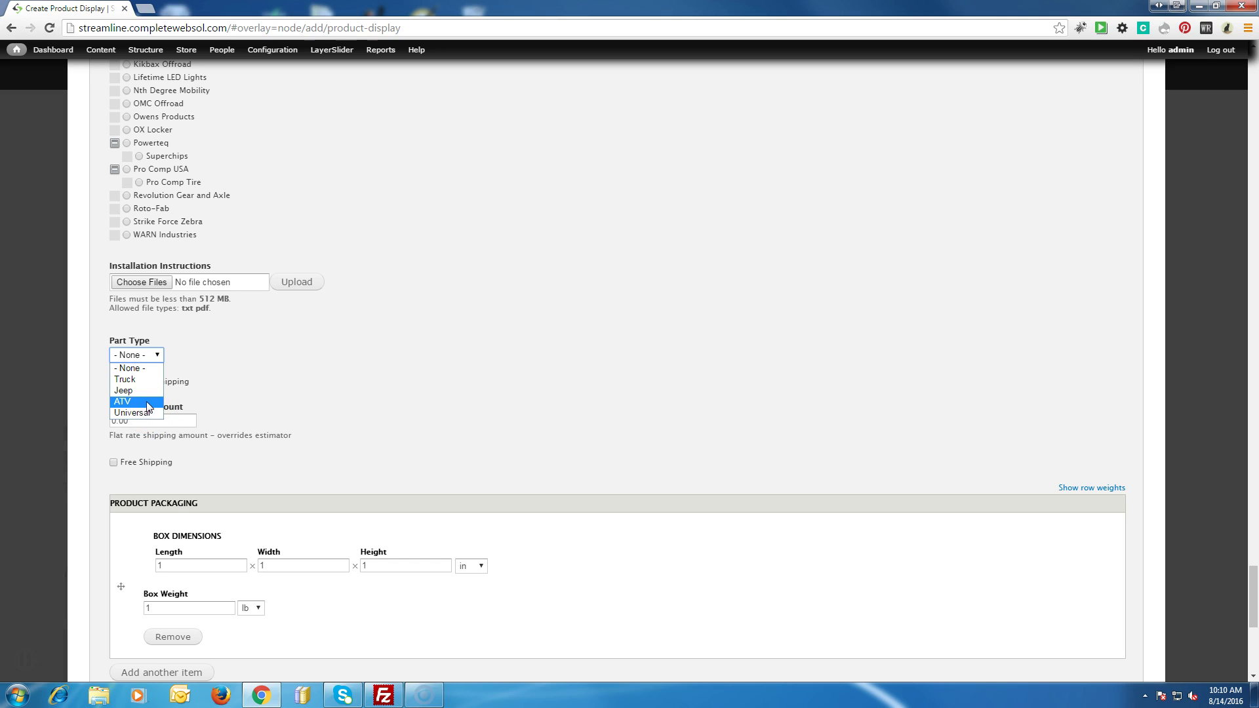
pyautogui.click(418, 380)
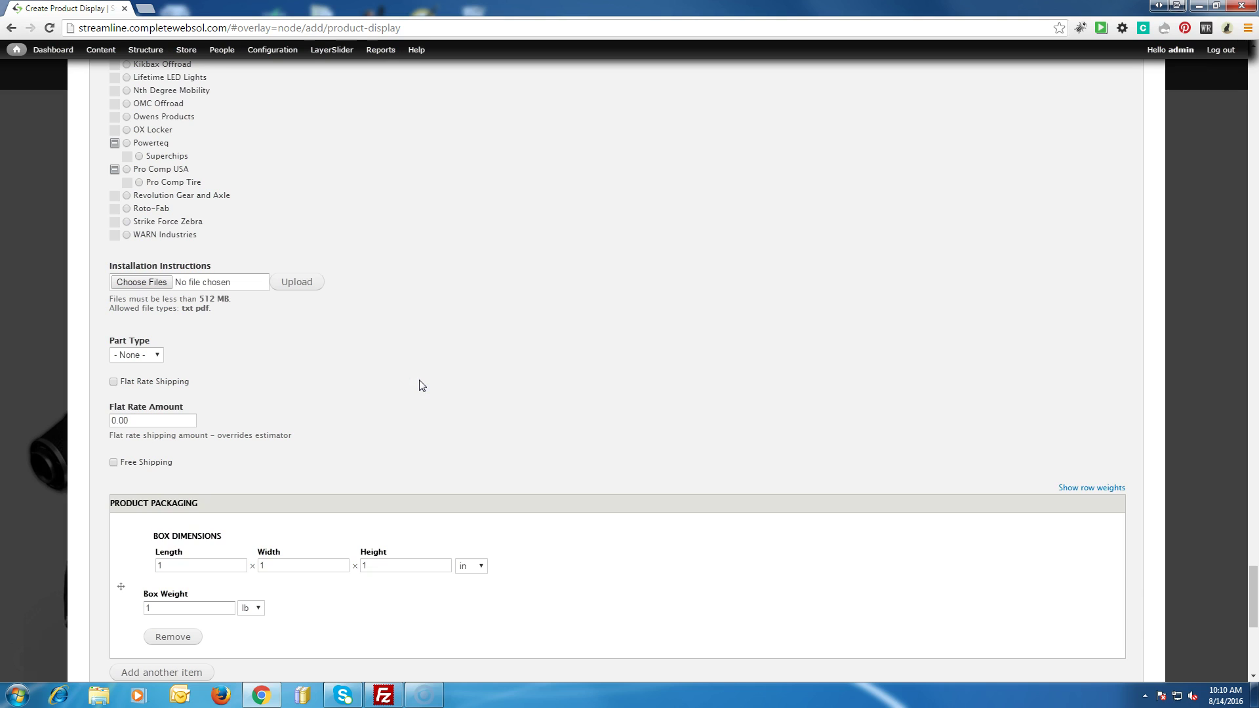
pyautogui.scroll(-1, 422, 386)
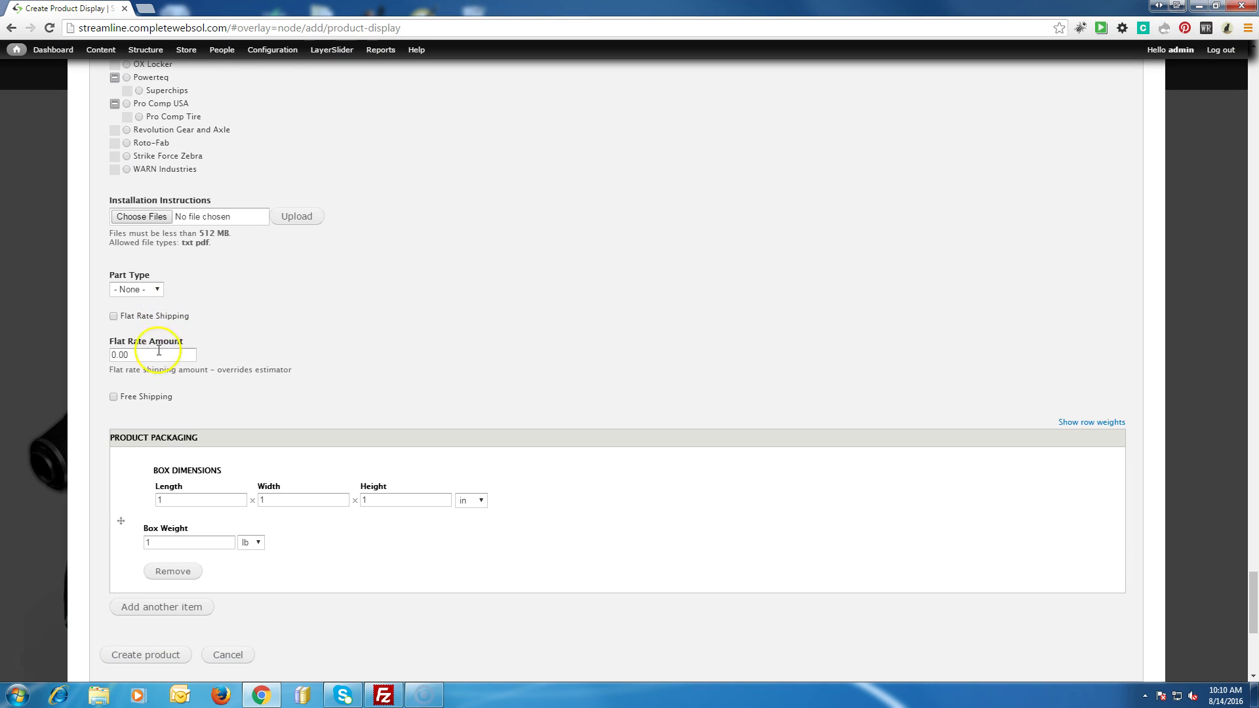
pyautogui.click(395, 395)
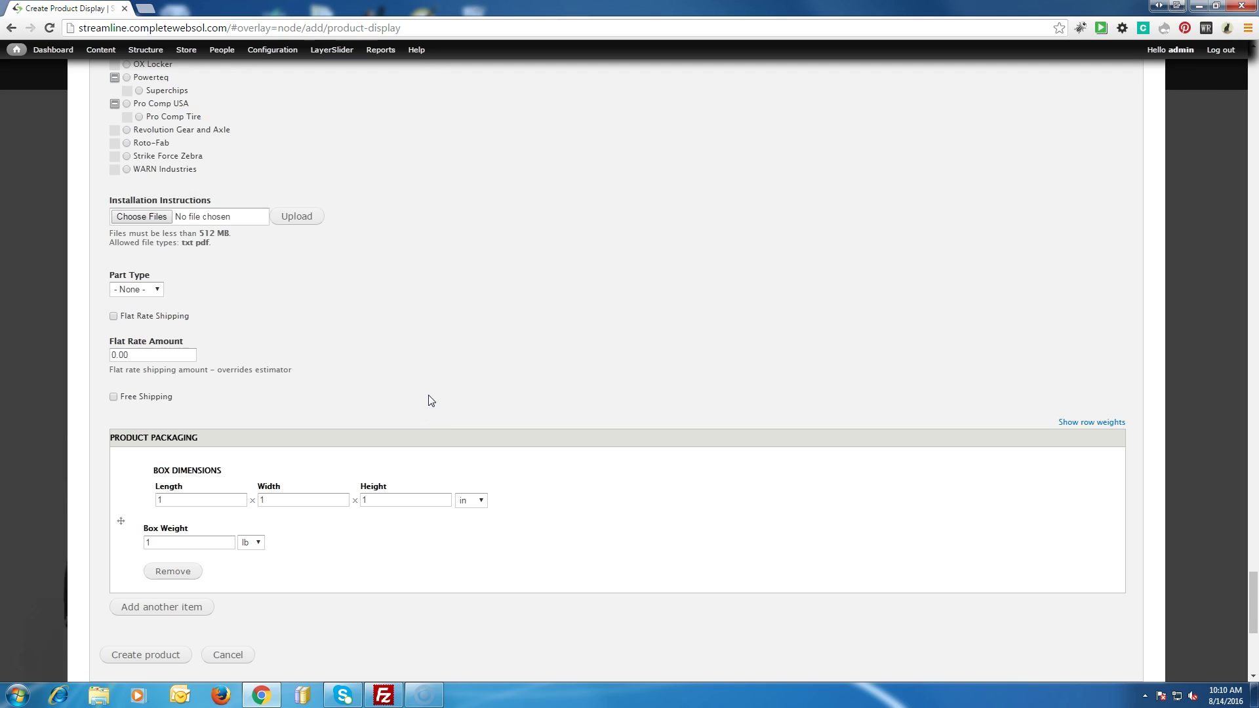
pyautogui.scroll(-2, 430, 396)
pyautogui.click(416, 435)
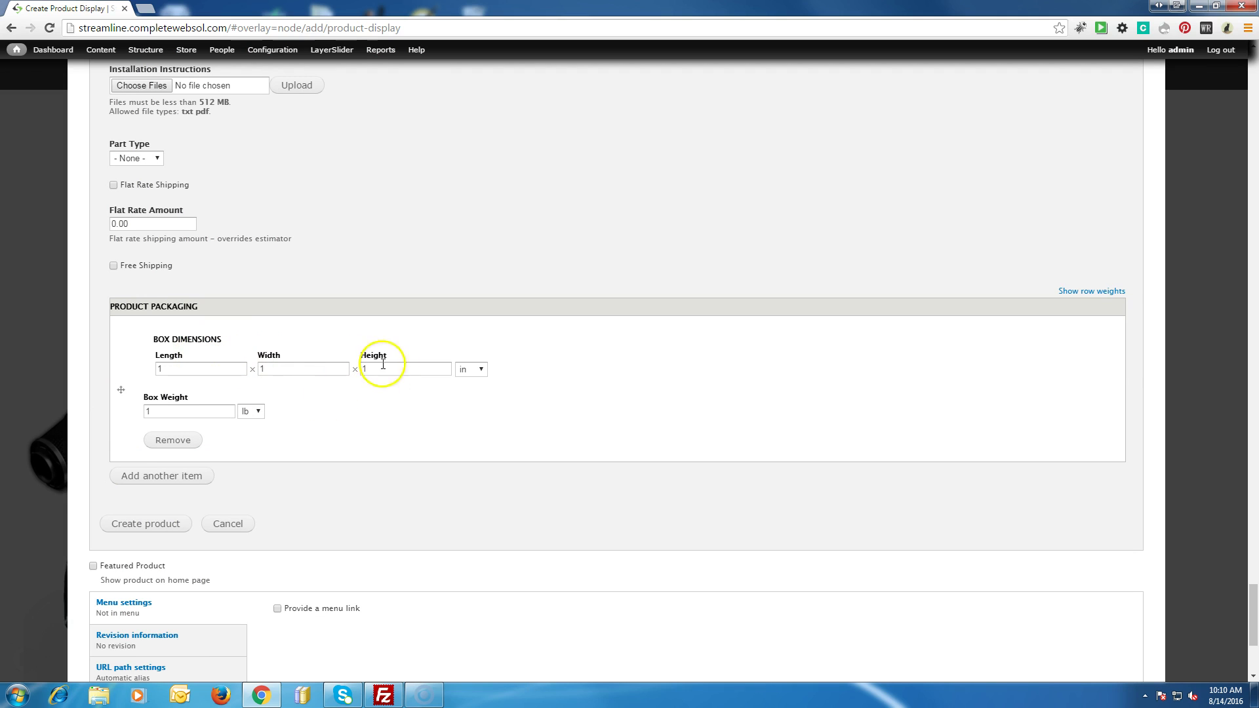
pyautogui.scroll(-1, 436, 417)
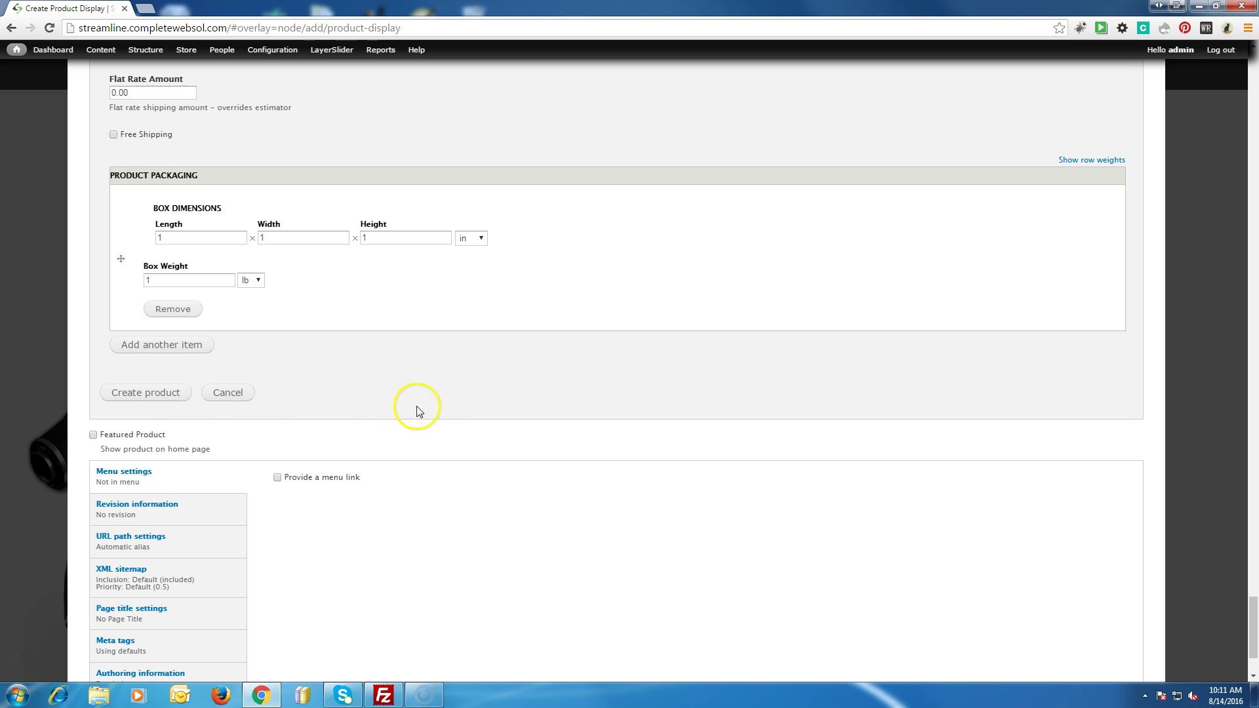
pyautogui.scroll(-2, 424, 411)
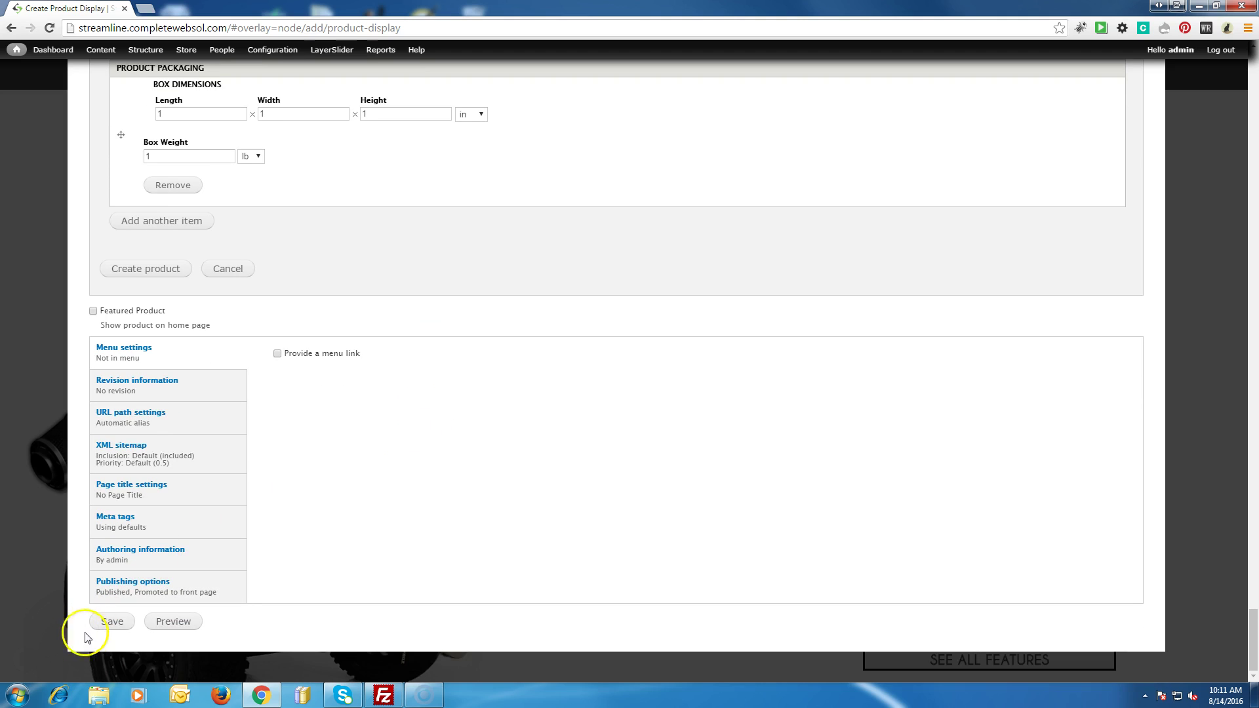